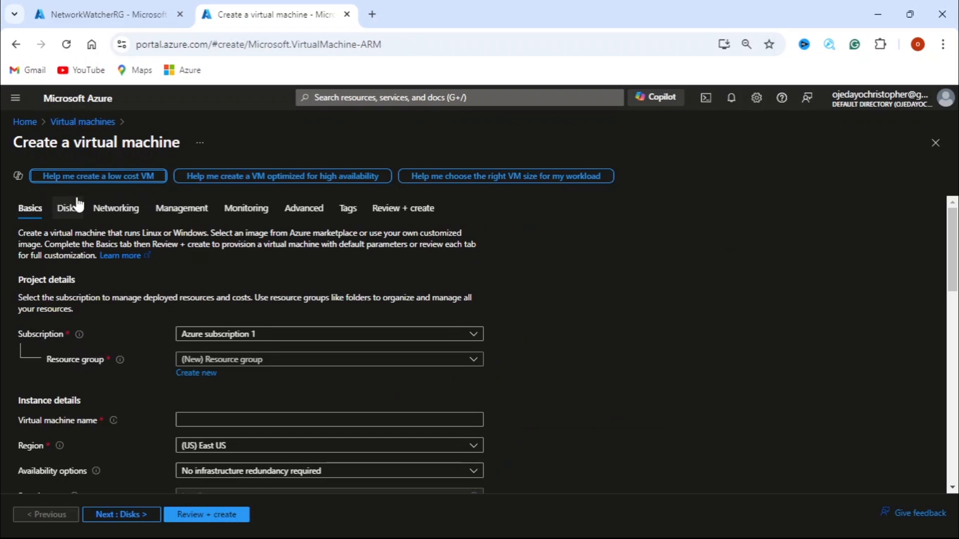
{"action": "left_click", "coordinate": [140, 15]}
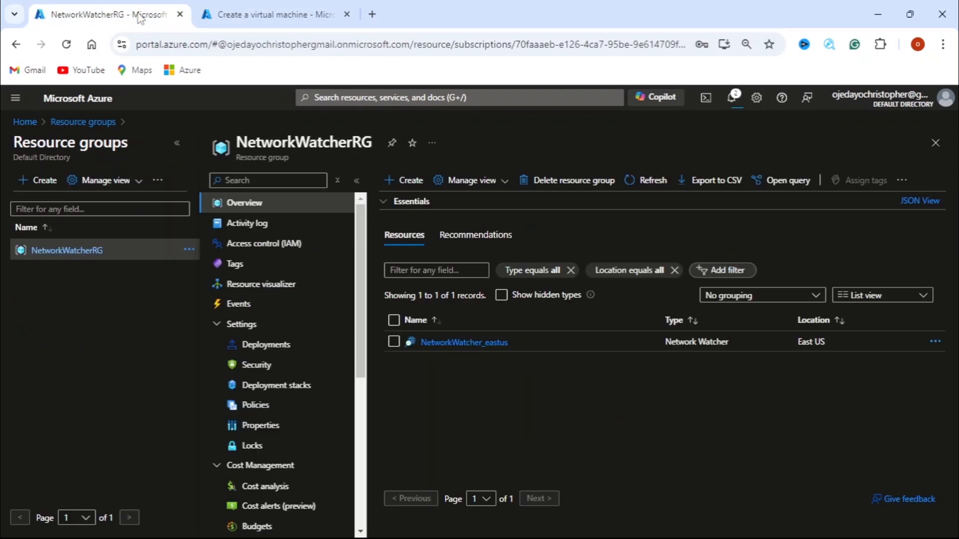
{"action": "left_click", "coordinate": [253, 9]}
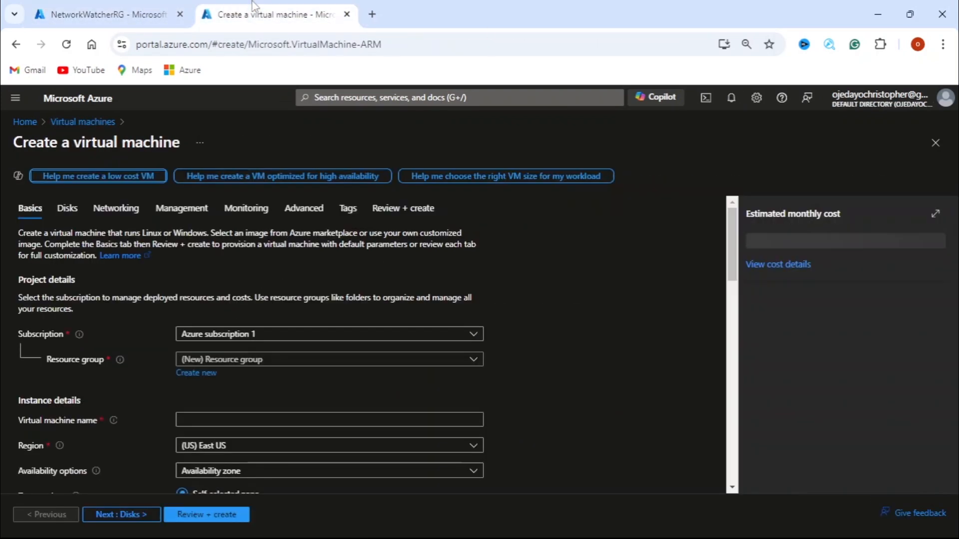
{"action": "left_click", "coordinate": [481, 359]}
{"action": "left_click", "coordinate": [491, 337]}
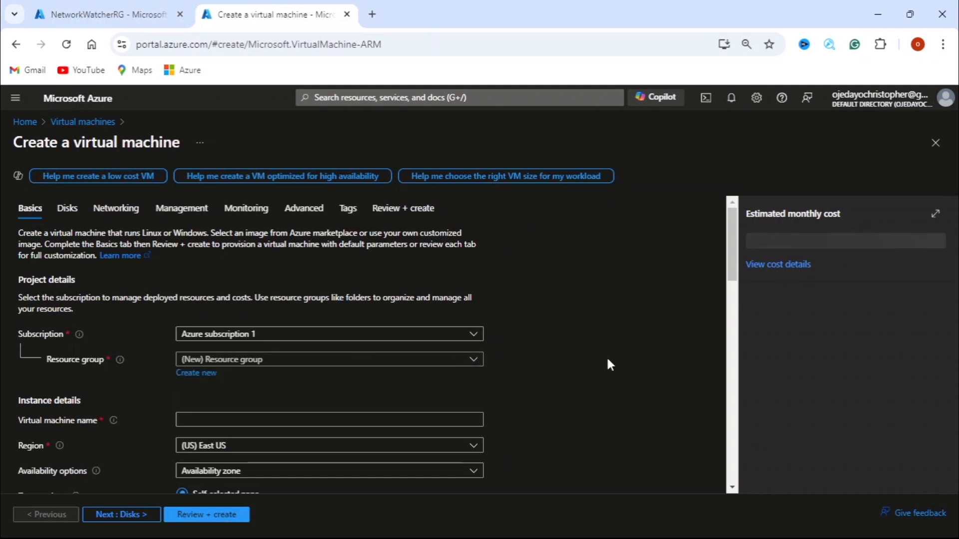
Create a new resource group named windowRG for the virtual machine.
{"action": "left_click", "coordinate": [197, 374]}
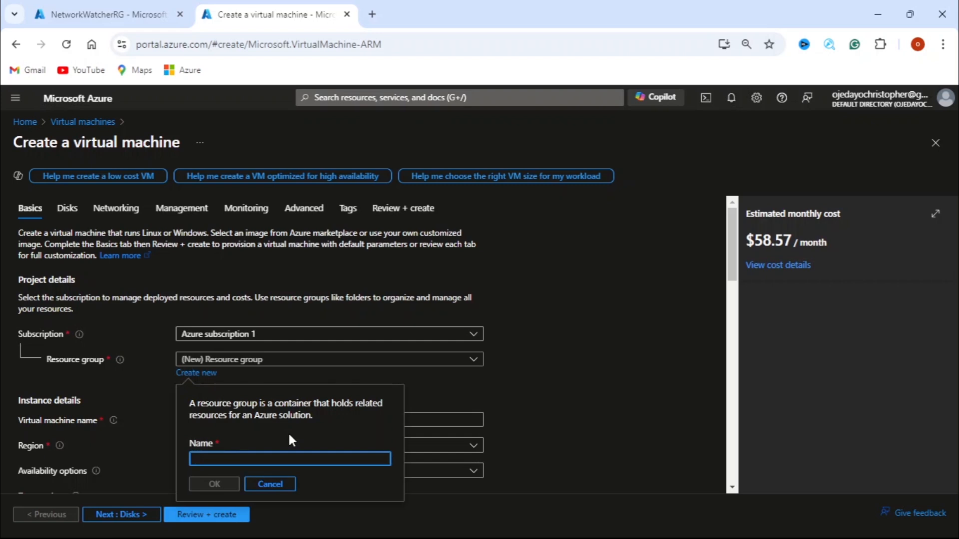
{"action": "type", "text": "windo"}
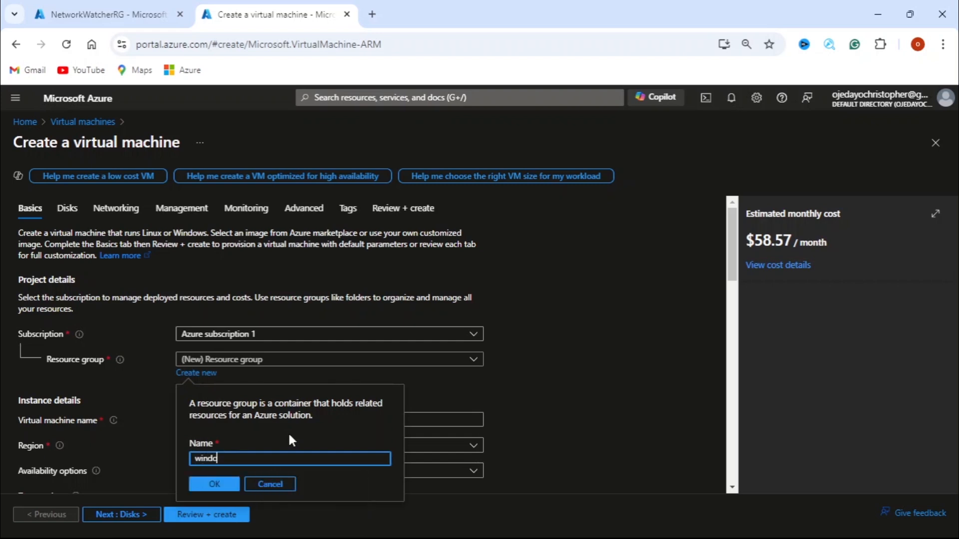
{"action": "type", "text": "ws"}
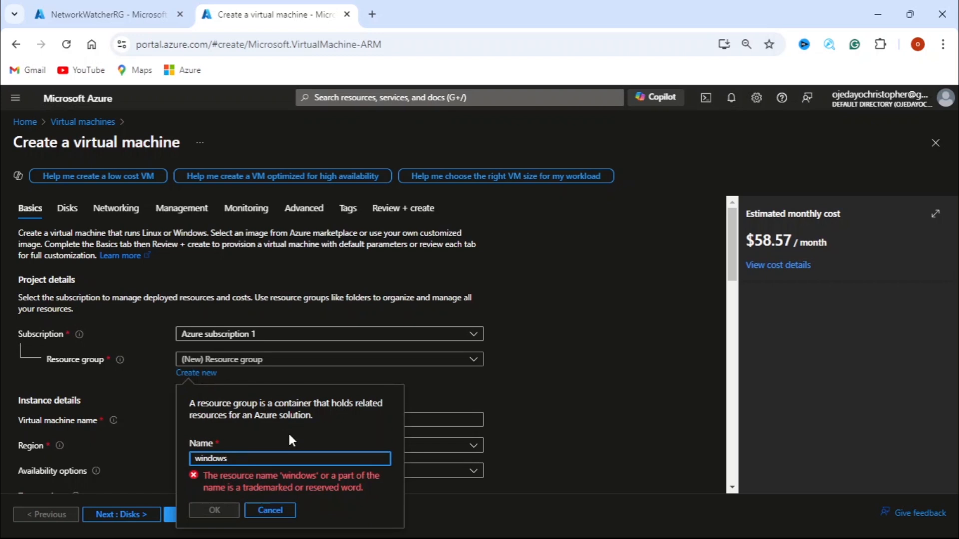
{"action": "type", "text": "RG"}
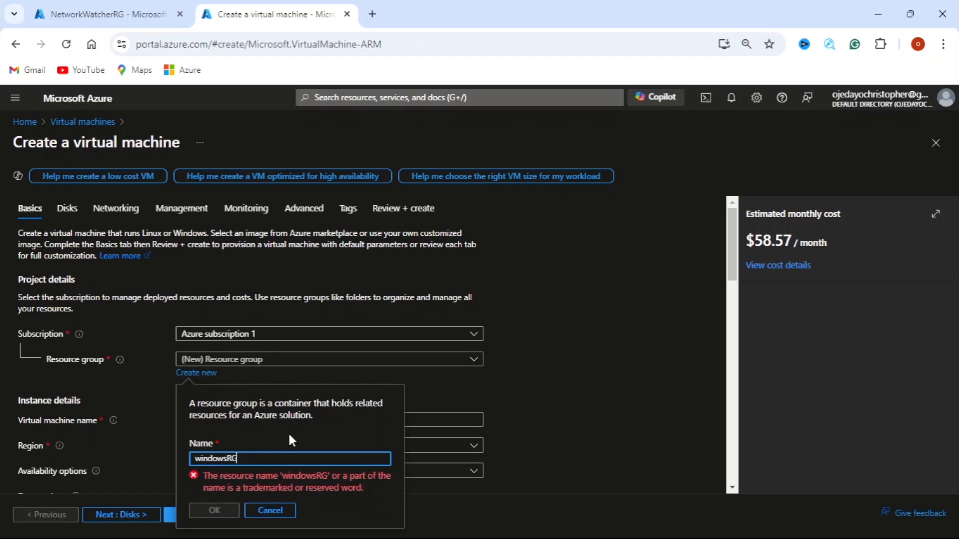
{"action": "key", "text": "Left"}
{"action": "key", "text": "Left"}
{"action": "key", "text": "BackSpace"}
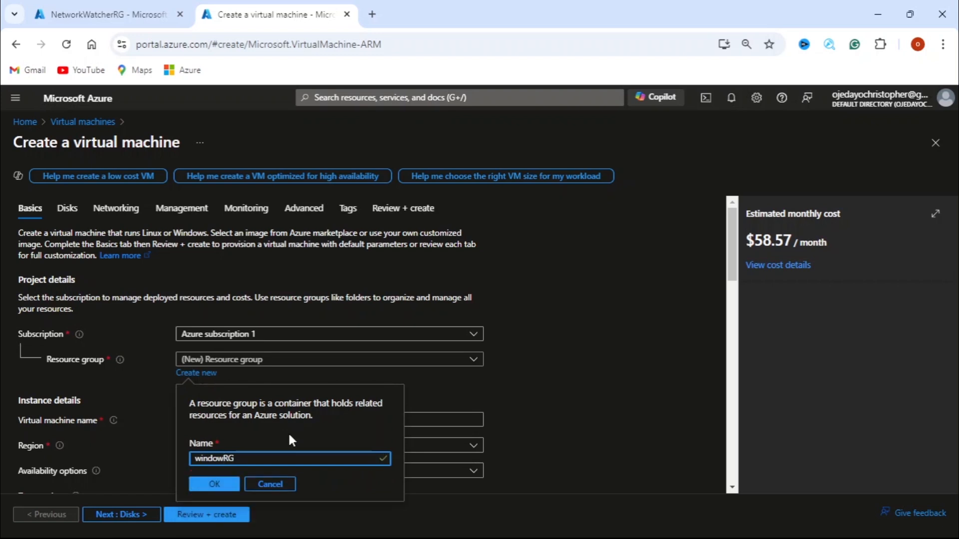
{"action": "left_click", "coordinate": [233, 485]}
{"action": "left_click", "coordinate": [232, 485]}
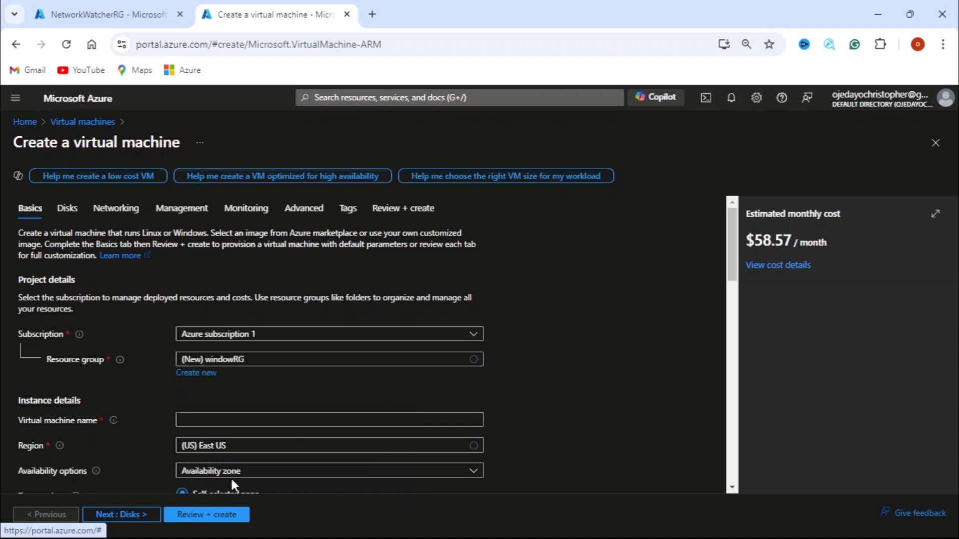
Name the virtual machine windowsvm in the instance details.
{"action": "scroll", "coordinate": [604, 352], "scroll_direction": "down", "scroll_amount": 1}
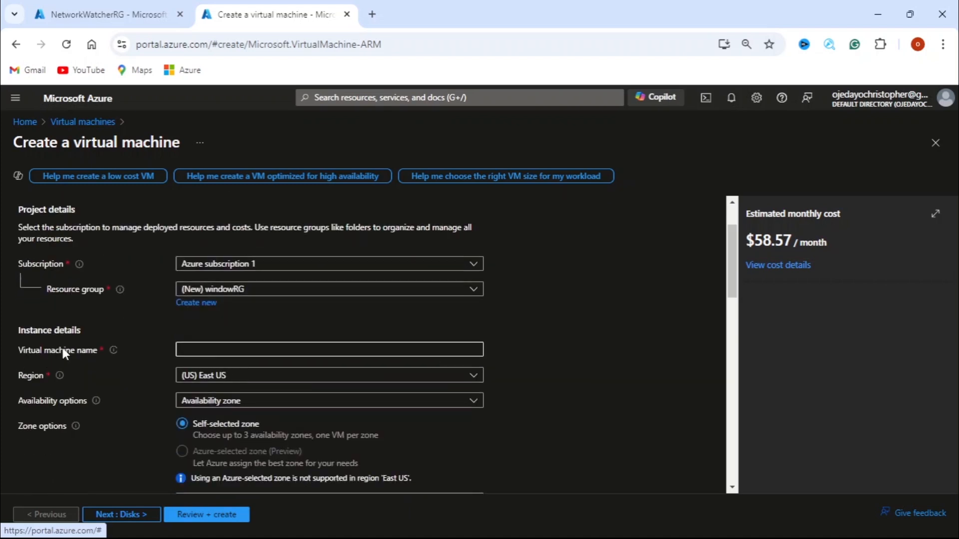
{"action": "left_click", "coordinate": [229, 351]}
{"action": "type", "text": "window"}
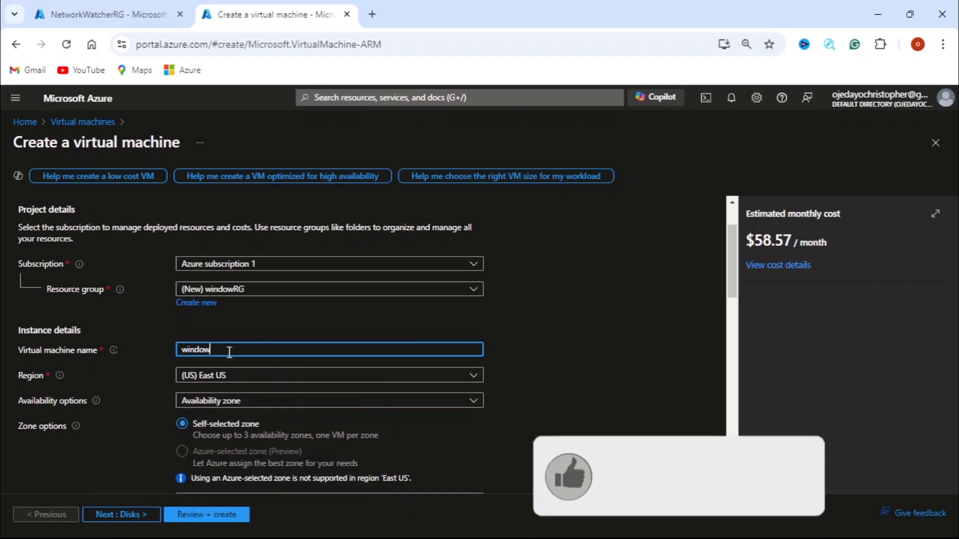
{"action": "type", "text": "svm"}
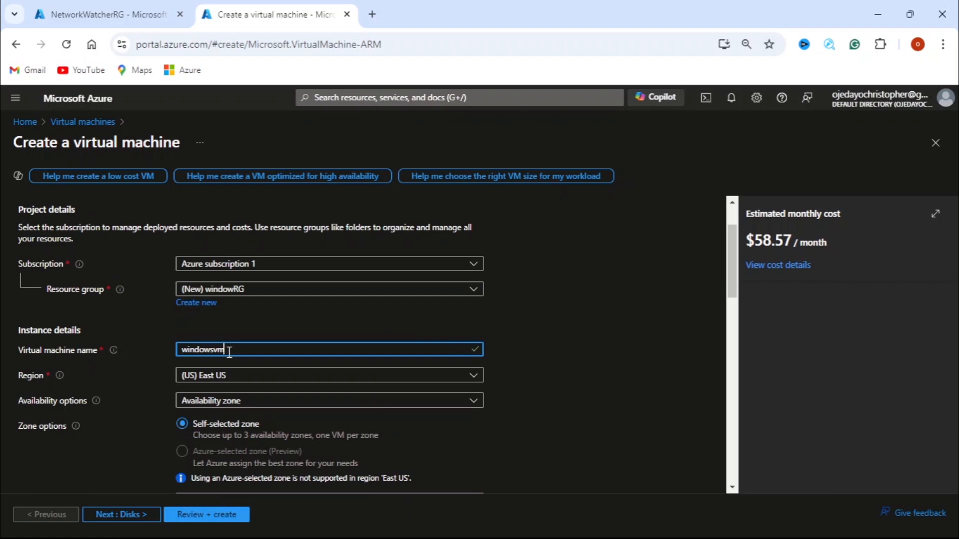
Set the virtual machine's image to Windows 11 Pro, version 22H2 - x64 Gen2.
{"action": "scroll", "coordinate": [550, 378], "scroll_direction": "down", "scroll_amount": 1}
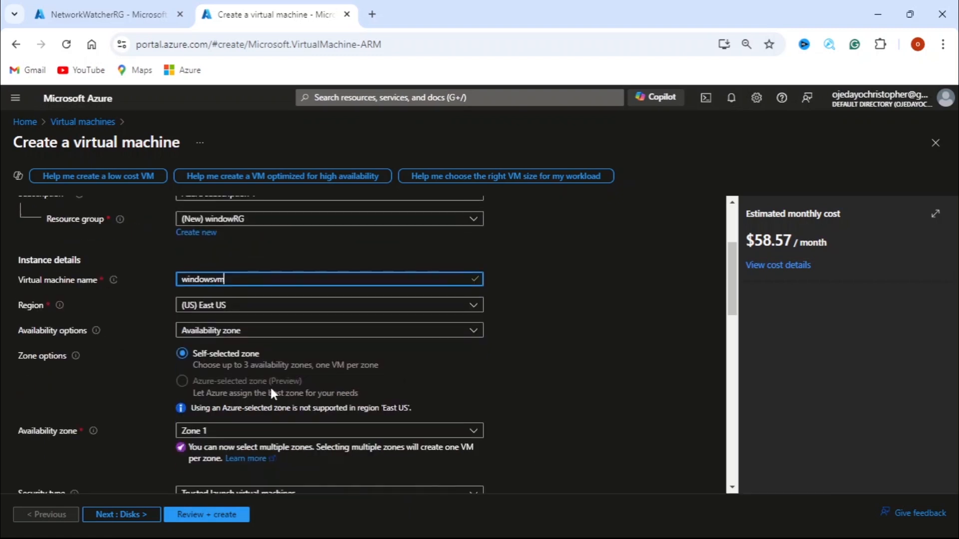
{"action": "scroll", "coordinate": [494, 384], "scroll_direction": "down", "scroll_amount": 1}
{"action": "scroll", "coordinate": [545, 370], "scroll_direction": "down", "scroll_amount": 2}
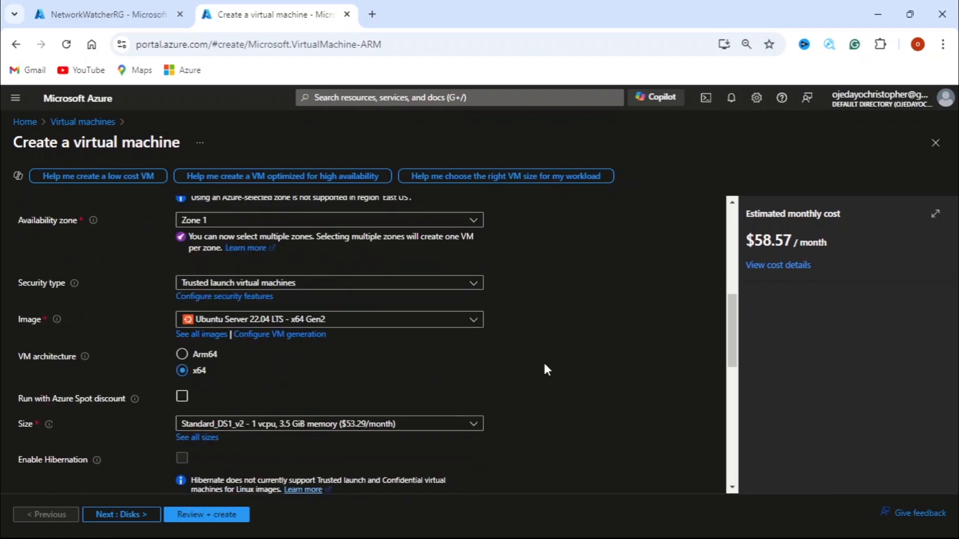
{"action": "left_click", "coordinate": [471, 322]}
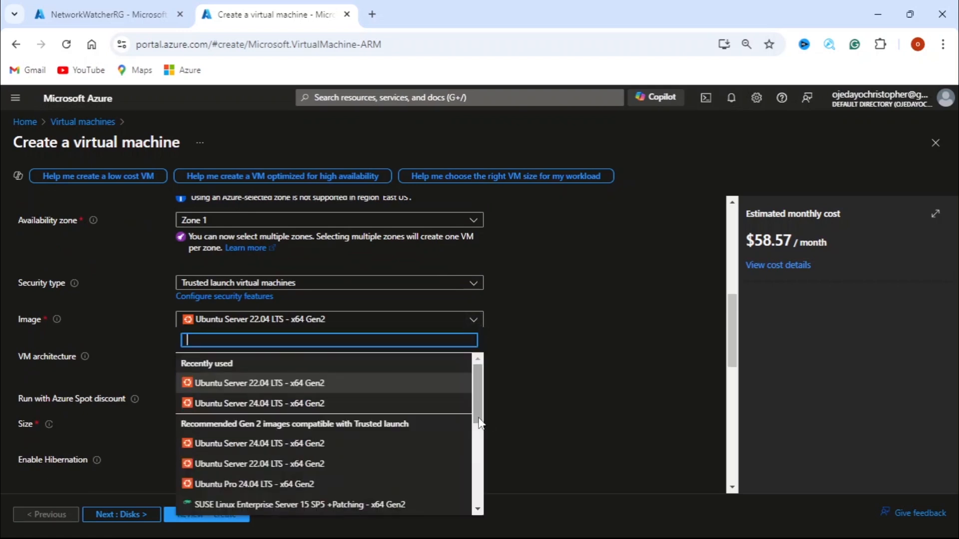
{"action": "left_click_drag", "start_coordinate": [478, 506], "coordinate": [479, 507]}
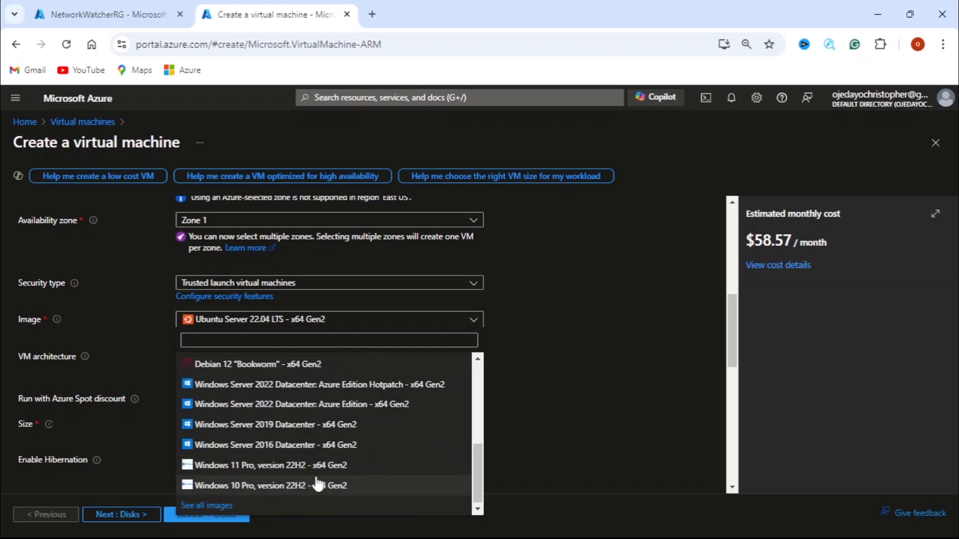
{"action": "left_click", "coordinate": [255, 466]}
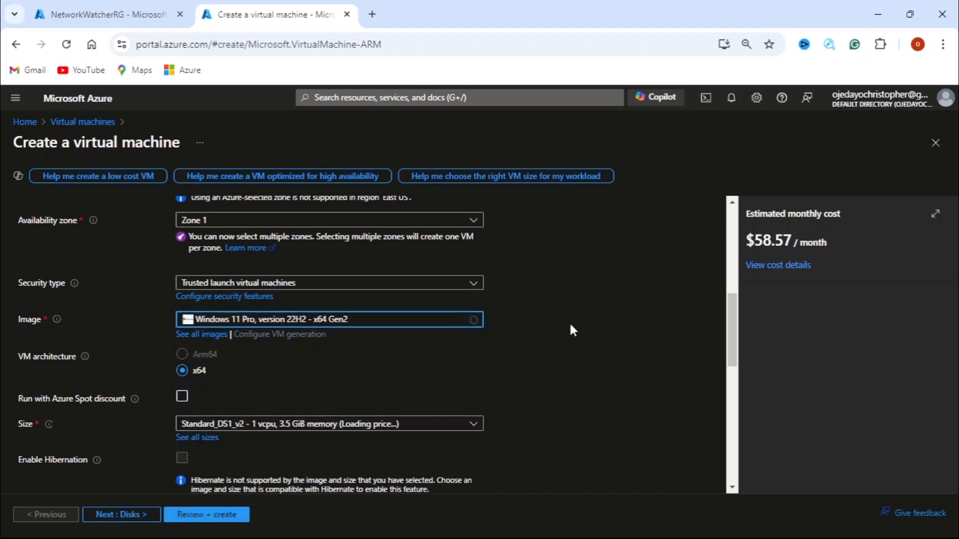
Set the administrator account's username to windowsvm.
{"action": "scroll", "coordinate": [553, 361], "scroll_direction": "down", "scroll_amount": 3}
{"action": "scroll", "coordinate": [552, 361], "scroll_direction": "down", "scroll_amount": 1}
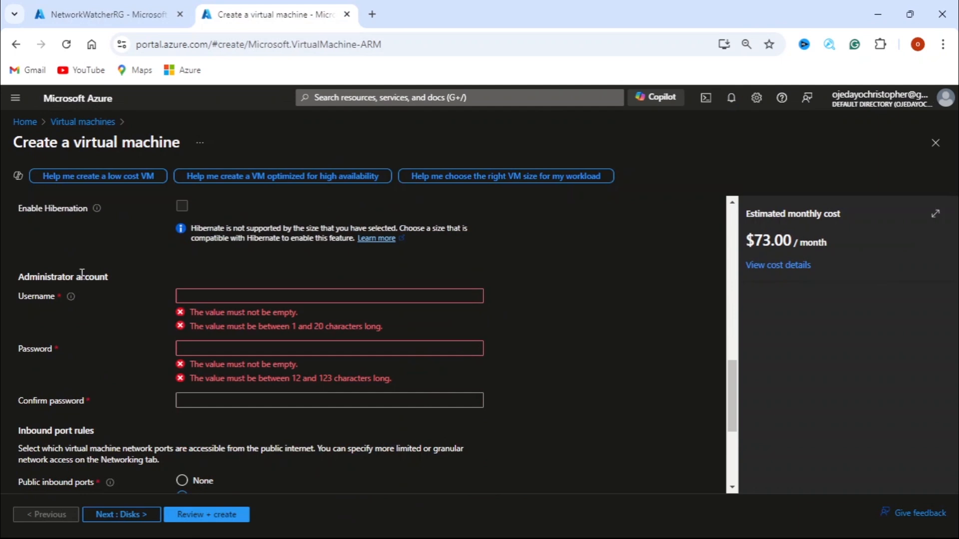
{"action": "left_click", "coordinate": [226, 296]}
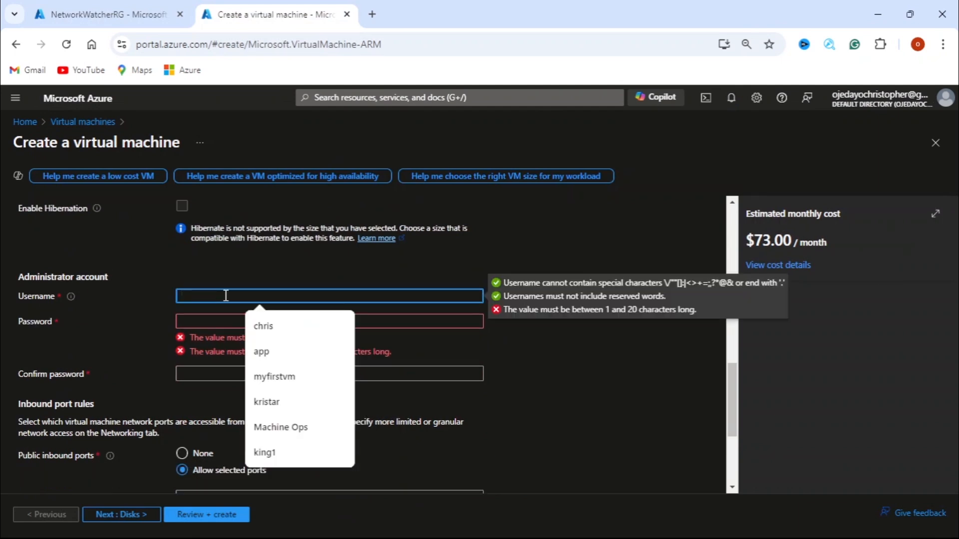
{"action": "type", "text": "win"}
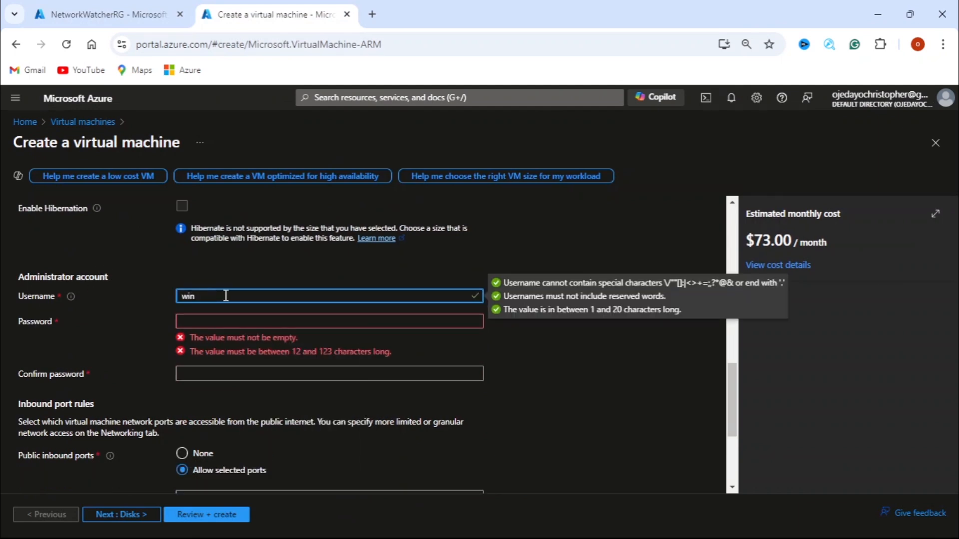
{"action": "type", "text": "dowsvm"}
Enter the administrator account password and repeat it in the confirm password field.
{"action": "left_click", "coordinate": [346, 322]}
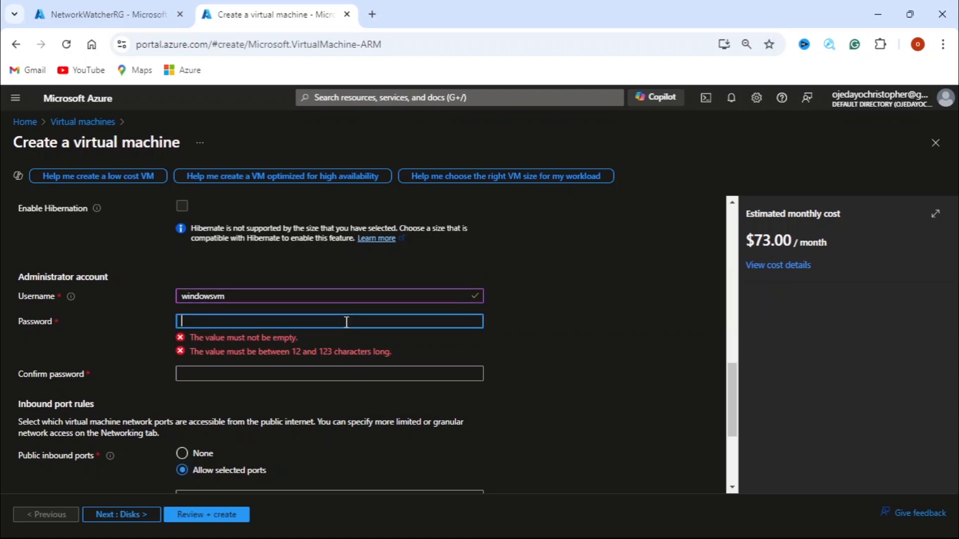
{"action": "type", "text": "•••••••••••"}
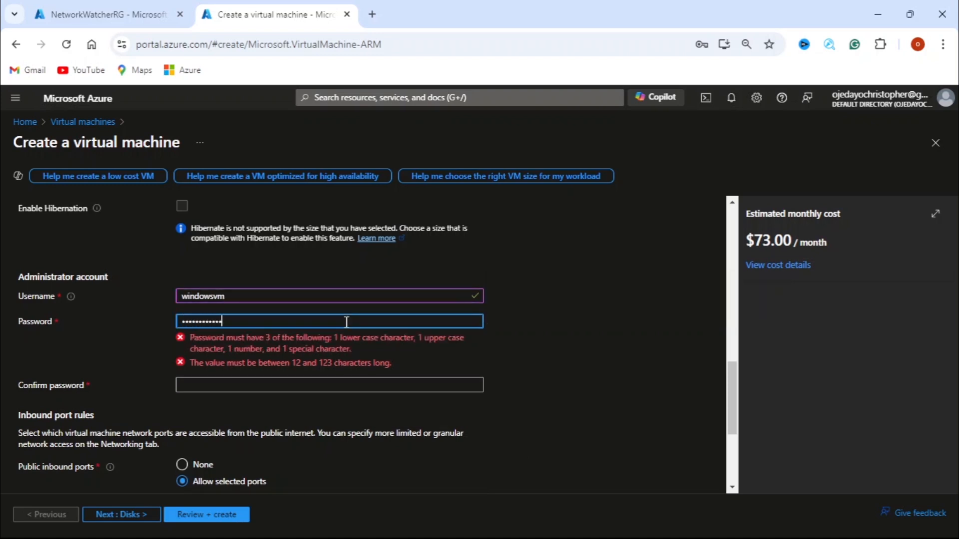
{"action": "type", "text": "•"}
{"action": "left_click", "coordinate": [363, 348]}
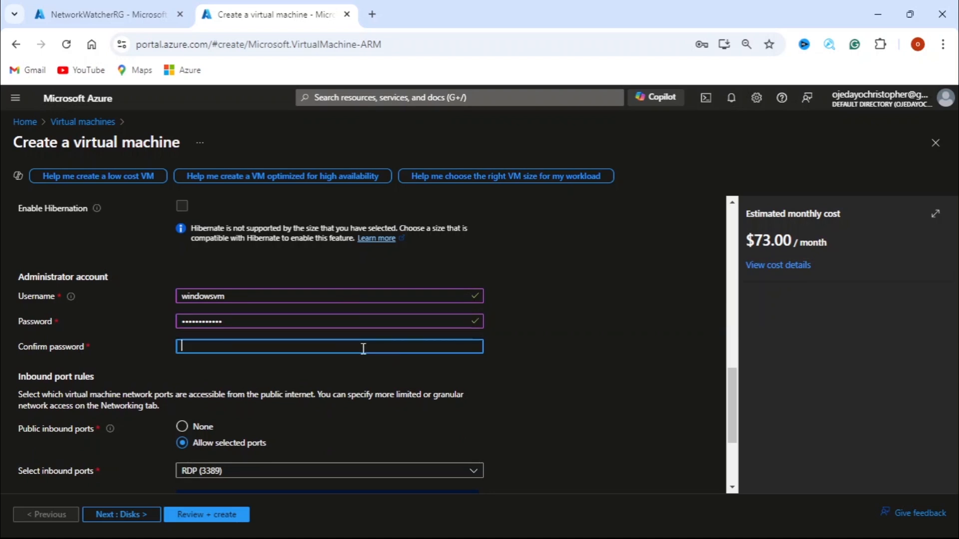
{"action": "type", "text": "•••••••••"}
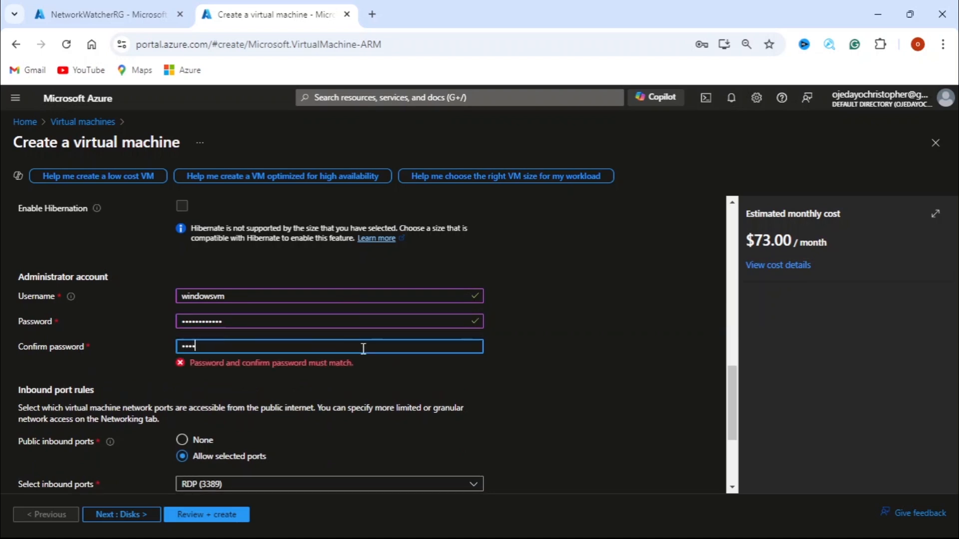
{"action": "type", "text": "••••"}
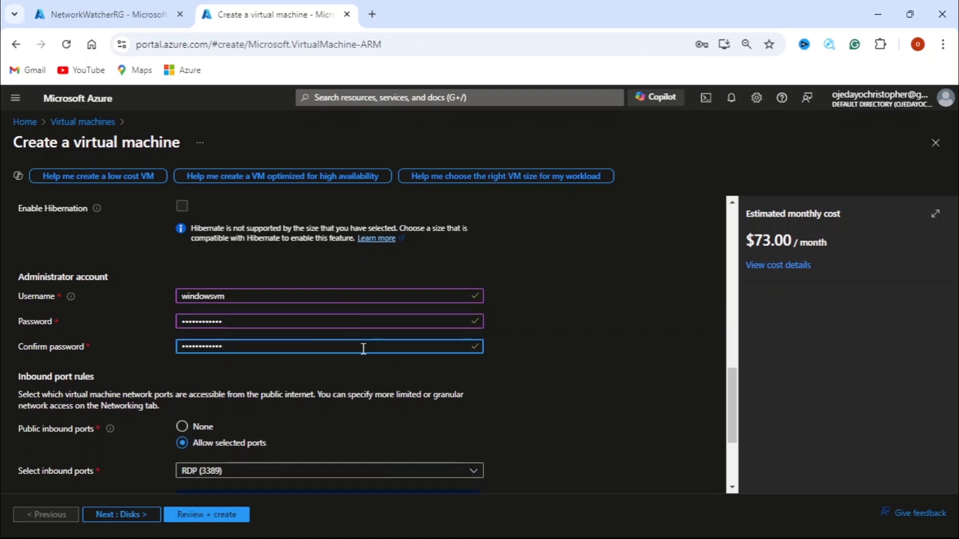
Review the inbound port rules and confirm having an eligible Windows 10/11 license with multi-tenant hosting rights.
{"action": "scroll", "coordinate": [607, 339], "scroll_direction": "down", "scroll_amount": 3}
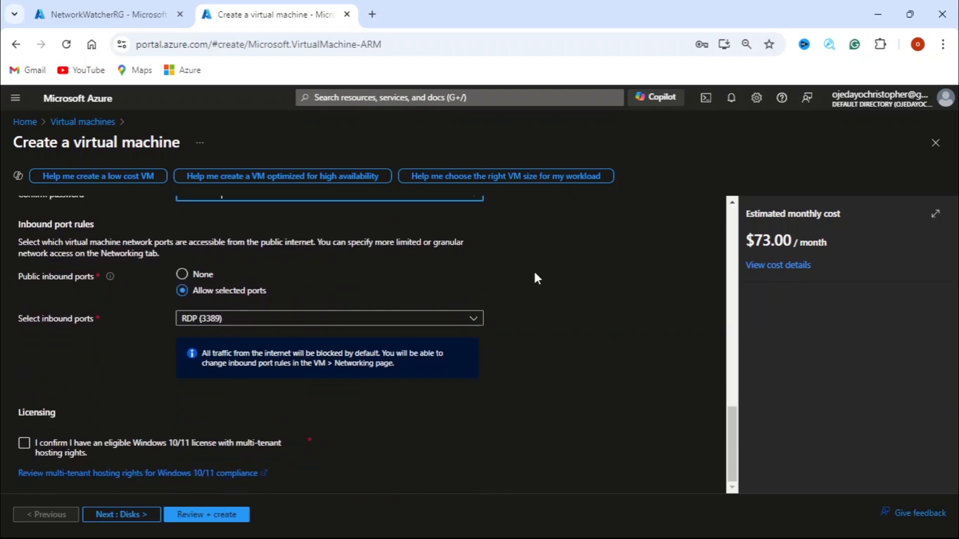
{"action": "scroll", "coordinate": [535, 273], "scroll_direction": "up", "scroll_amount": 1}
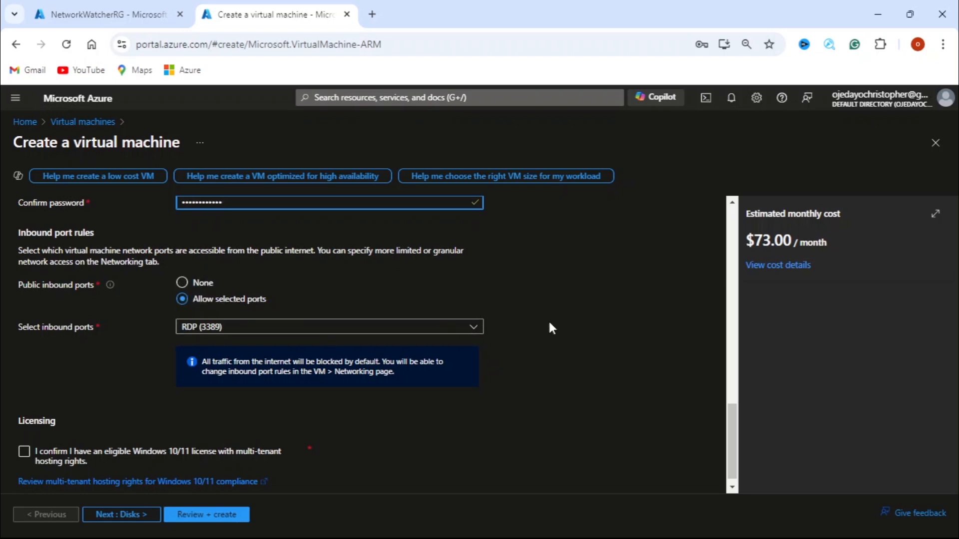
{"action": "scroll", "coordinate": [549, 325], "scroll_direction": "down", "scroll_amount": 1}
{"action": "left_click", "coordinate": [25, 444]}
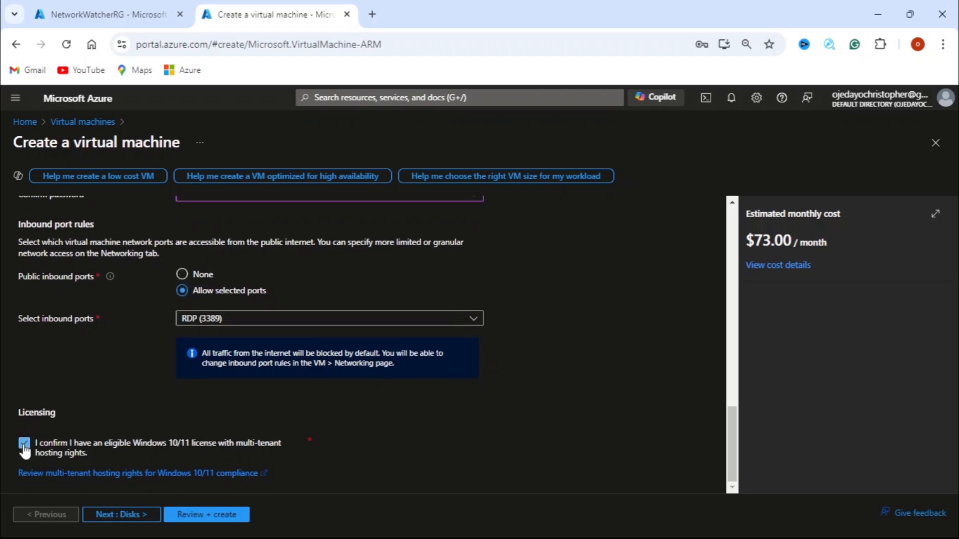
Continue to the disk settings and review the OS disk and data disk options.
{"action": "left_click", "coordinate": [107, 511]}
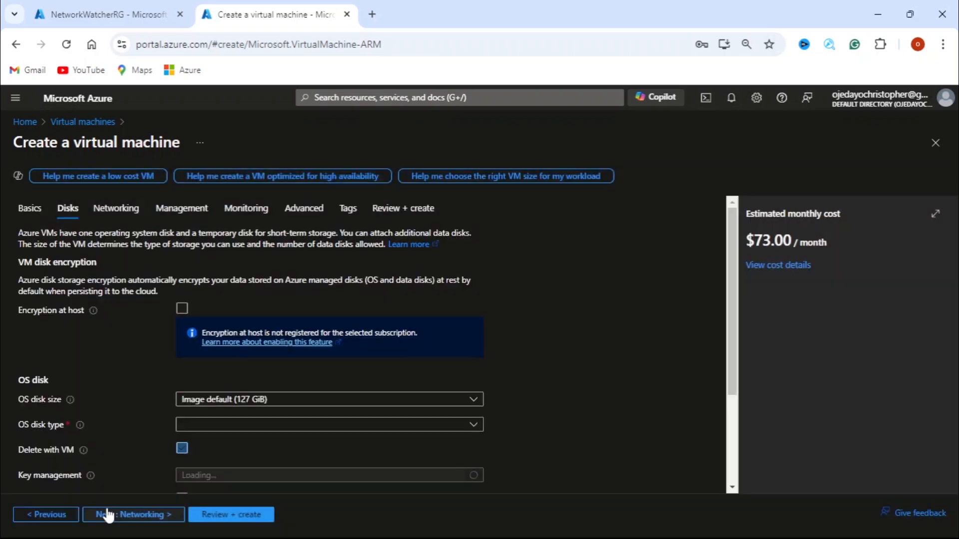
{"action": "scroll", "coordinate": [553, 360], "scroll_direction": "down", "scroll_amount": 3}
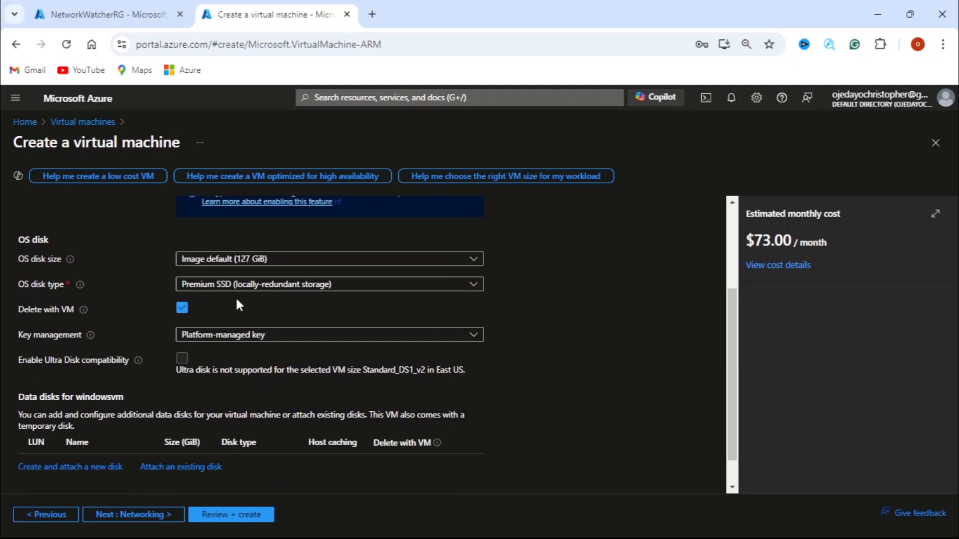
{"action": "scroll", "coordinate": [581, 317], "scroll_direction": "down", "scroll_amount": 1}
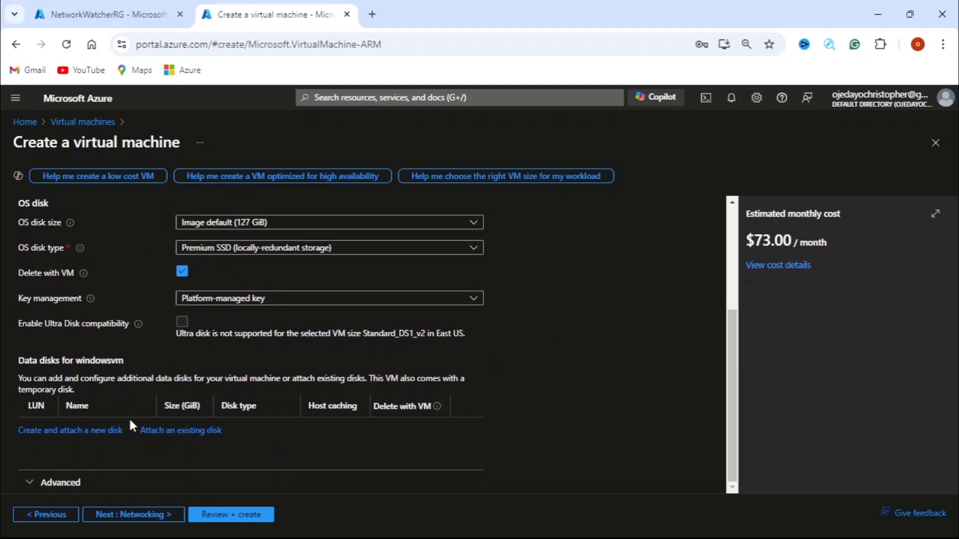
Create and attach a new data disk with source type None (empty disk), and remove it from the virtual machine.
{"action": "left_click", "coordinate": [60, 431]}
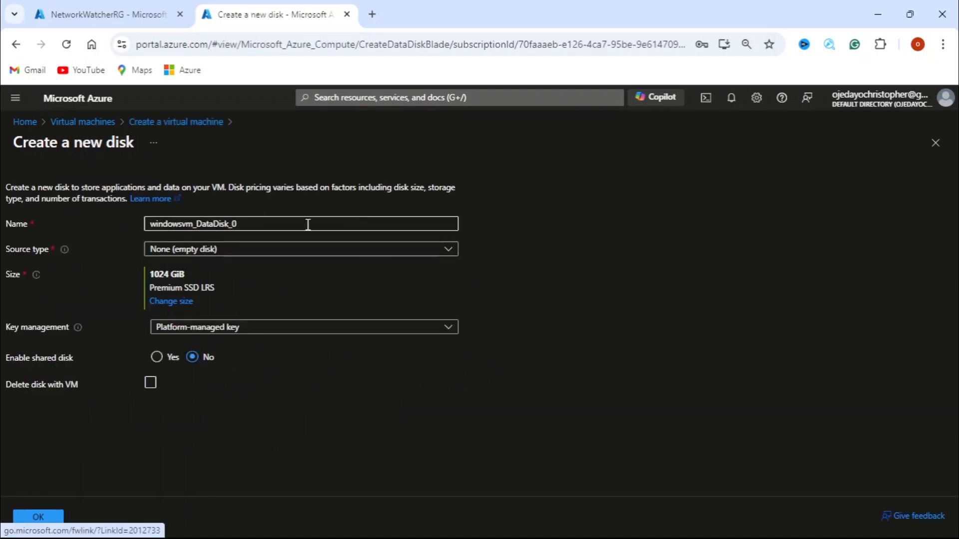
{"action": "left_click", "coordinate": [266, 223]}
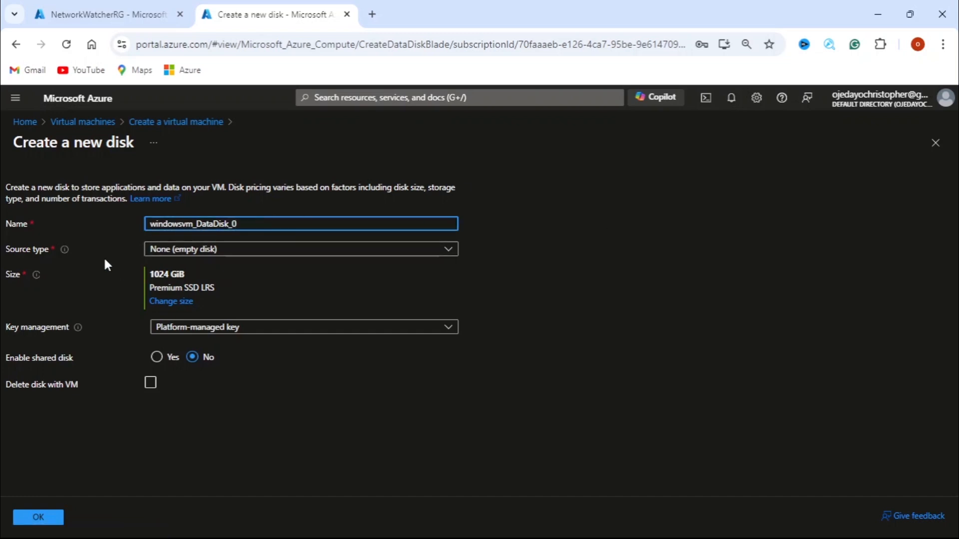
{"action": "left_click", "coordinate": [451, 251]}
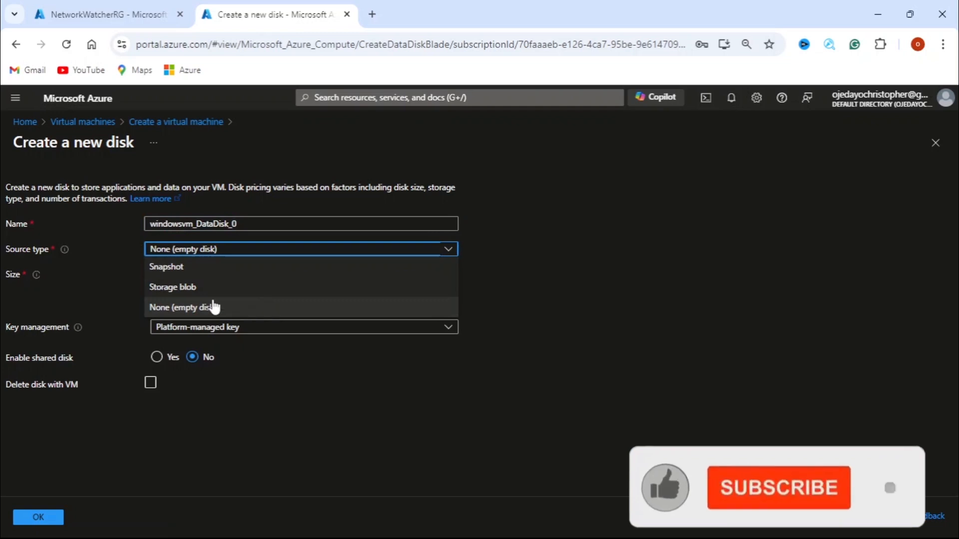
{"action": "left_click", "coordinate": [236, 307]}
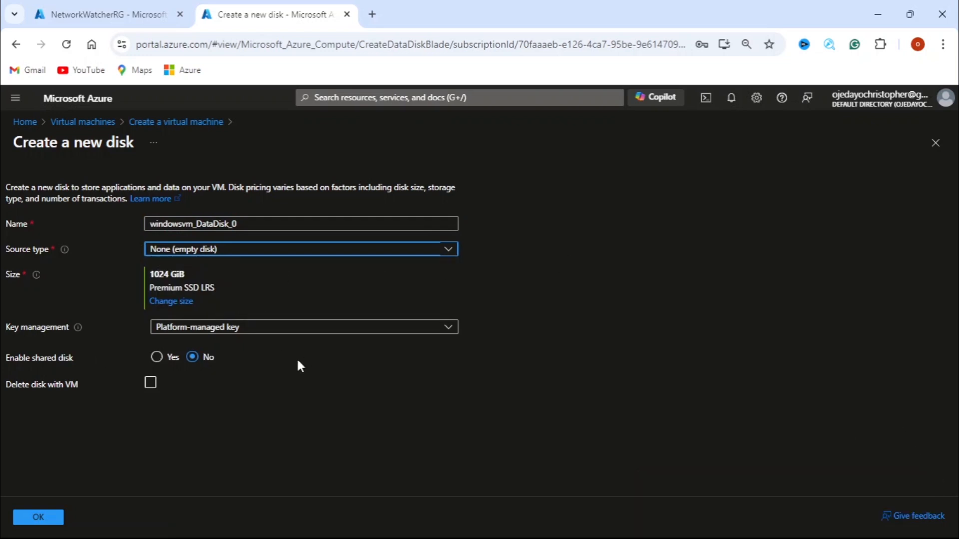
{"action": "left_click", "coordinate": [43, 520]}
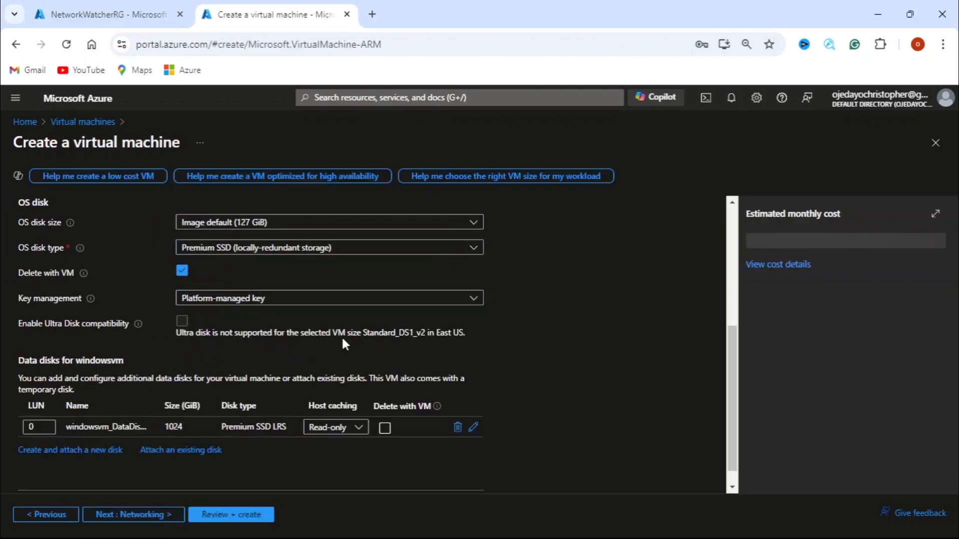
{"action": "left_click", "coordinate": [458, 427]}
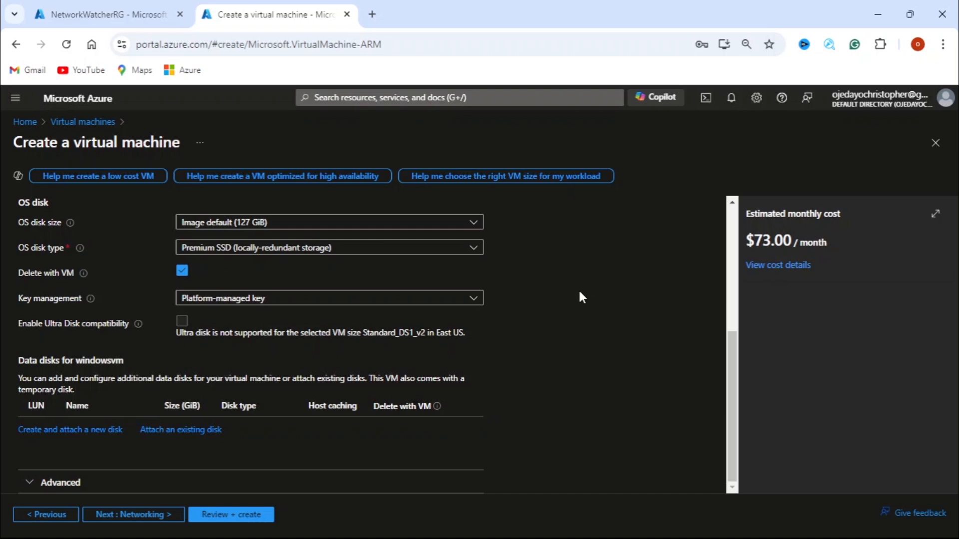
Continue to the networking settings and start a new virtual network named windowvn.
{"action": "left_click", "coordinate": [144, 516]}
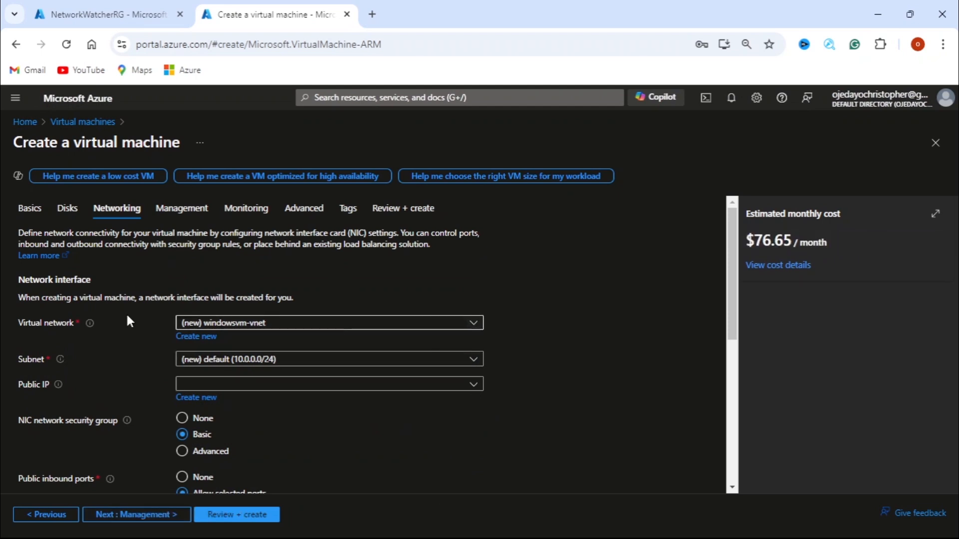
{"action": "left_click", "coordinate": [473, 323]}
{"action": "left_click", "coordinate": [472, 324]}
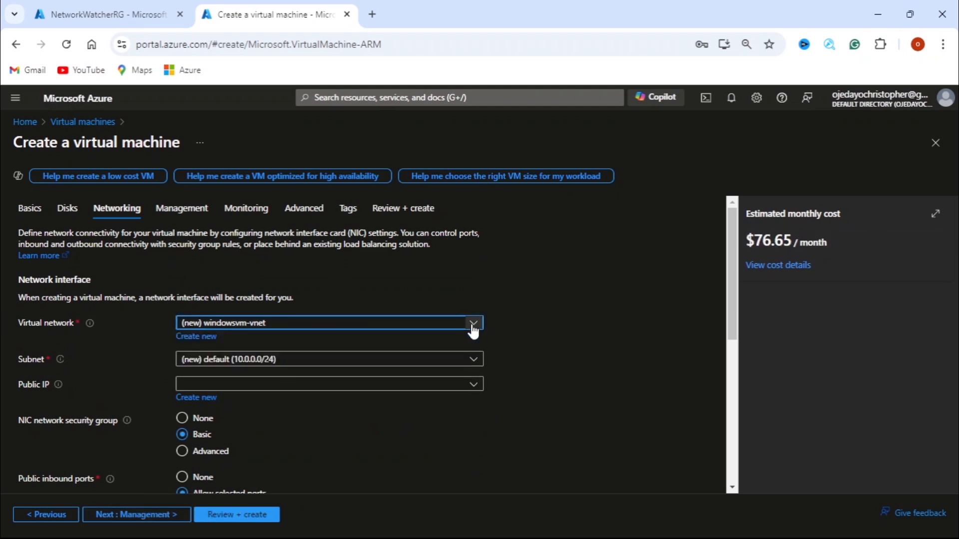
{"action": "left_click", "coordinate": [200, 338]}
{"action": "left_click", "coordinate": [572, 217]}
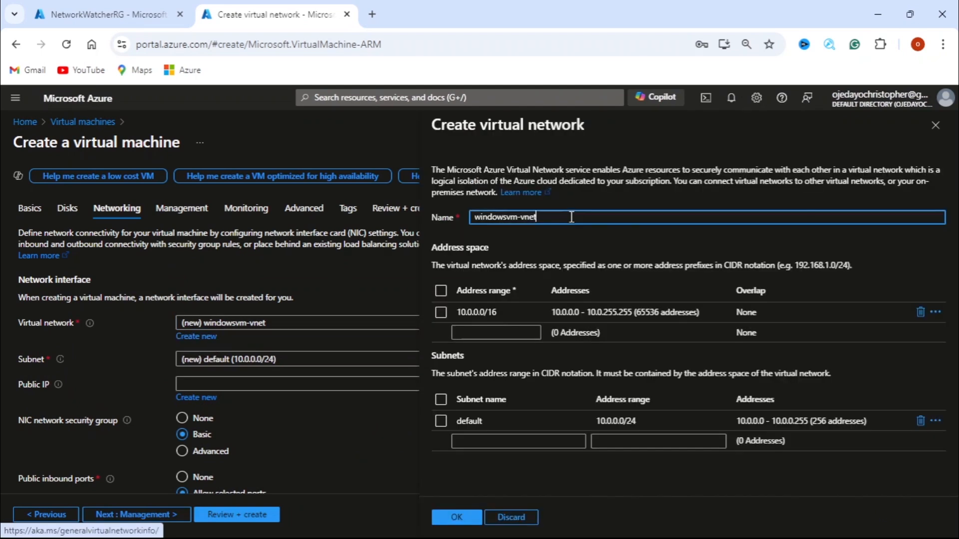
{"action": "key", "text": "BackSpace"}
{"action": "key", "text": "BackSpace"}
{"action": "key", "text": "BackSpace"}
{"action": "key", "text": "BackSpace"}
{"action": "key", "text": "BackSpace"}
{"action": "key", "text": "BackSpace"}
{"action": "key", "text": "BackSpace"}
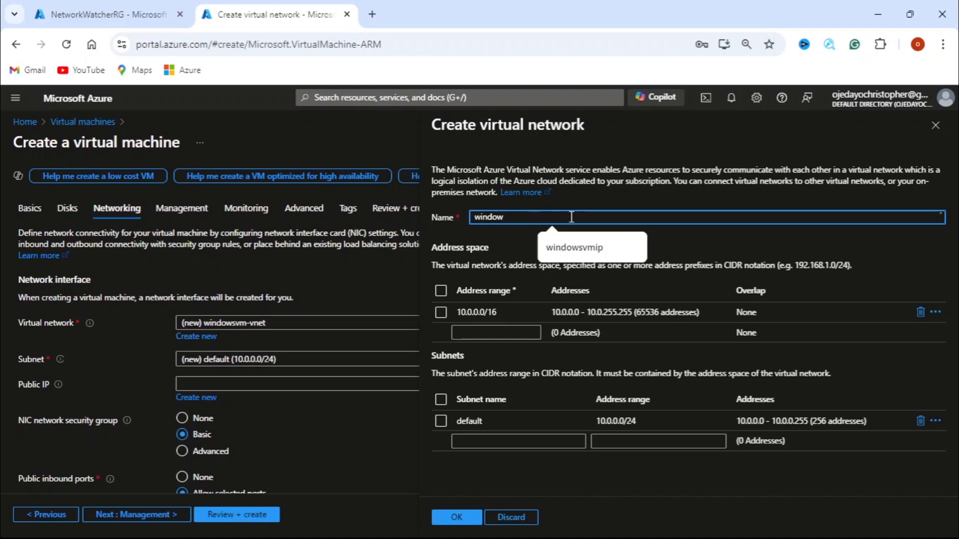
{"action": "type", "text": "vn"}
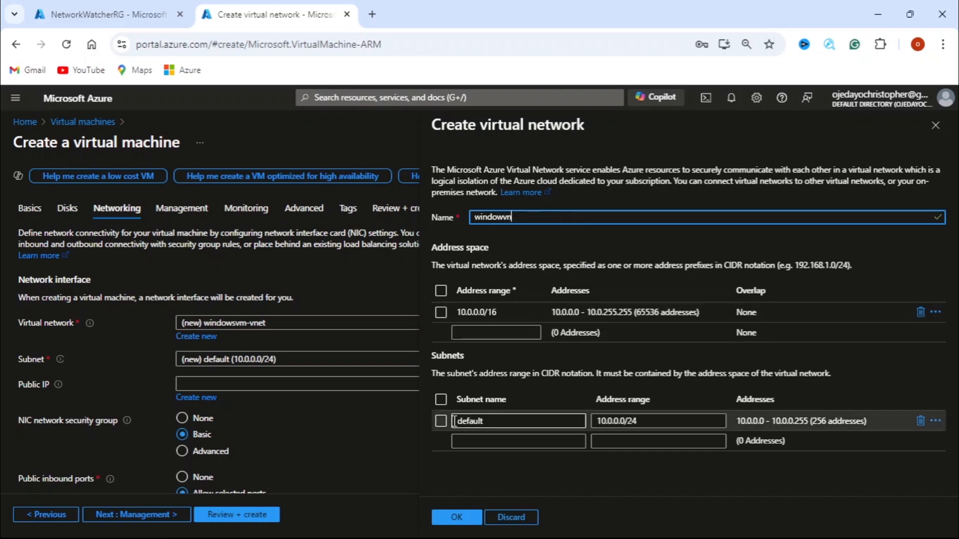
Rename the default subnet as windowsubnet and save the new virtual network.
{"action": "left_click", "coordinate": [503, 424]}
{"action": "key", "text": "BackSpace"}
{"action": "key", "text": "BackSpace"}
{"action": "key", "text": "BackSpace"}
{"action": "key", "text": "BackSpace"}
{"action": "key", "text": "BackSpace"}
{"action": "key", "text": "BackSpace"}
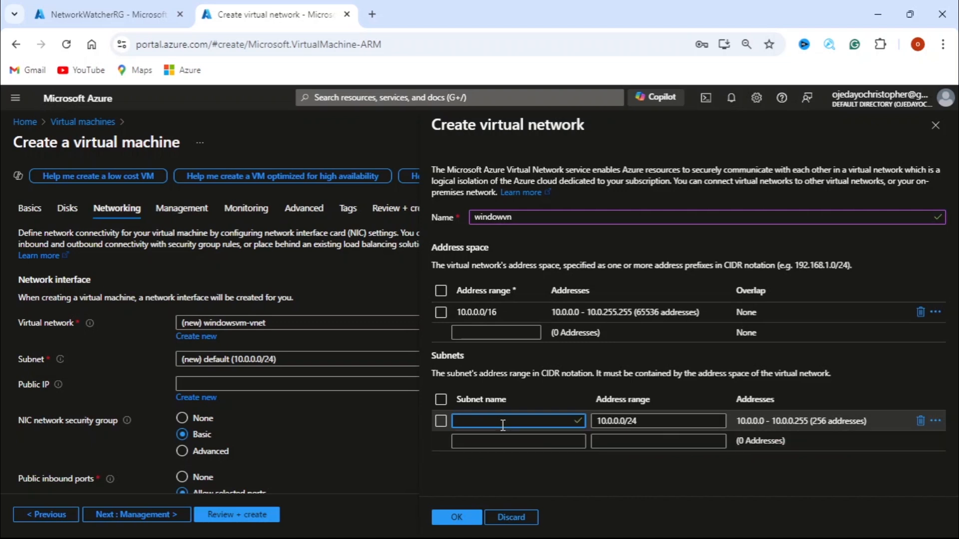
{"action": "type", "text": "windows"}
{"action": "type", "text": "bnet"}
{"action": "key", "text": "Left"}
{"action": "key", "text": "Left"}
{"action": "key", "text": "Left"}
{"action": "key", "text": "Left"}
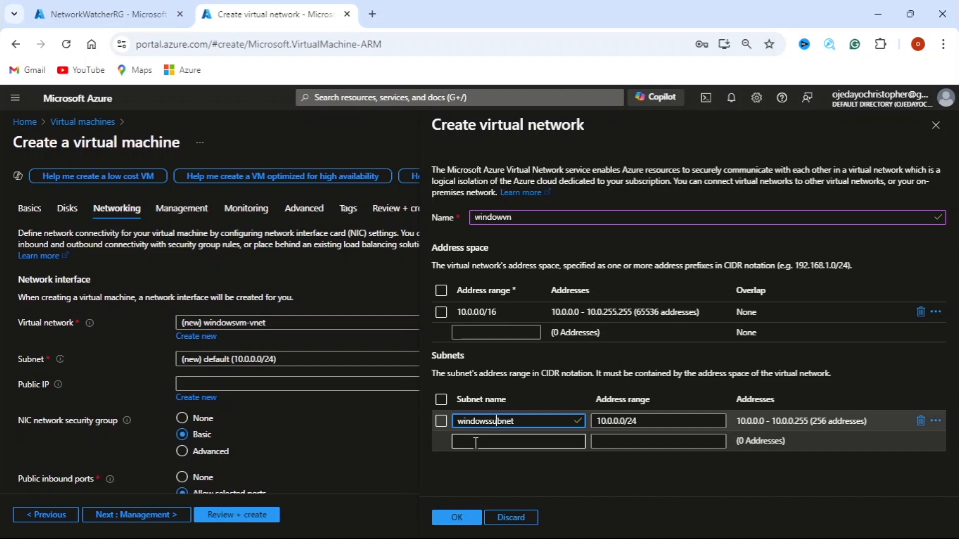
{"action": "key", "text": "BackSpace"}
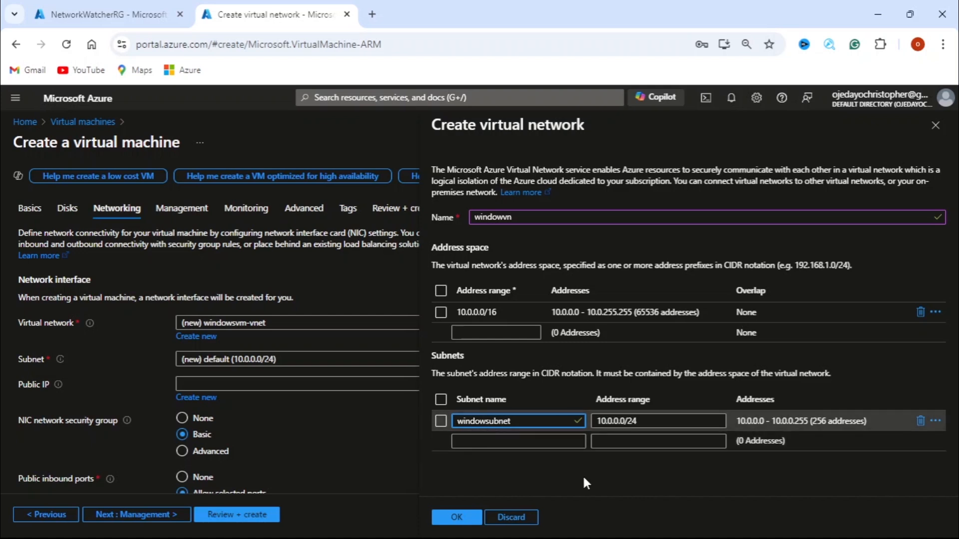
{"action": "left_click", "coordinate": [457, 518]}
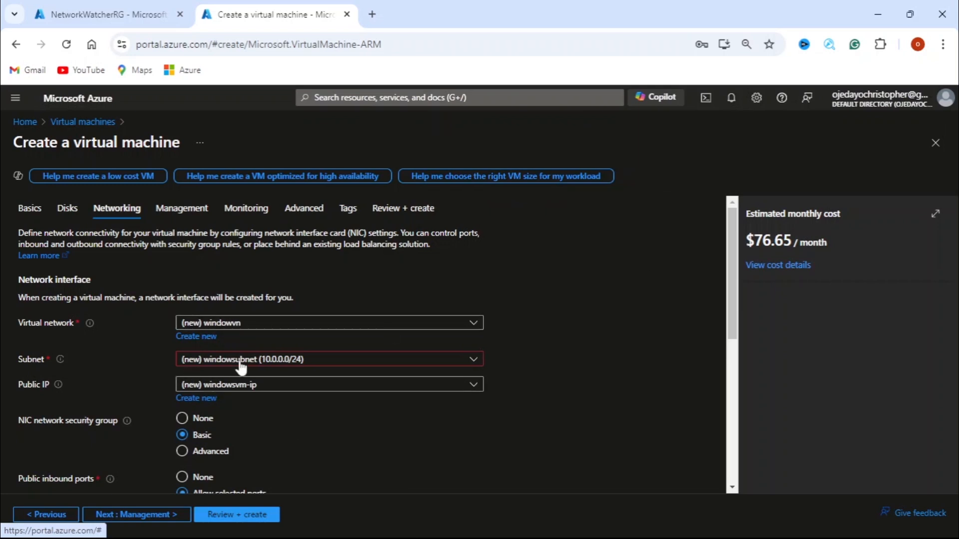
Review the network interface settings and enable deleting the public IP and NIC when the VM is deleted.
{"action": "scroll", "coordinate": [637, 349], "scroll_direction": "down", "scroll_amount": 1}
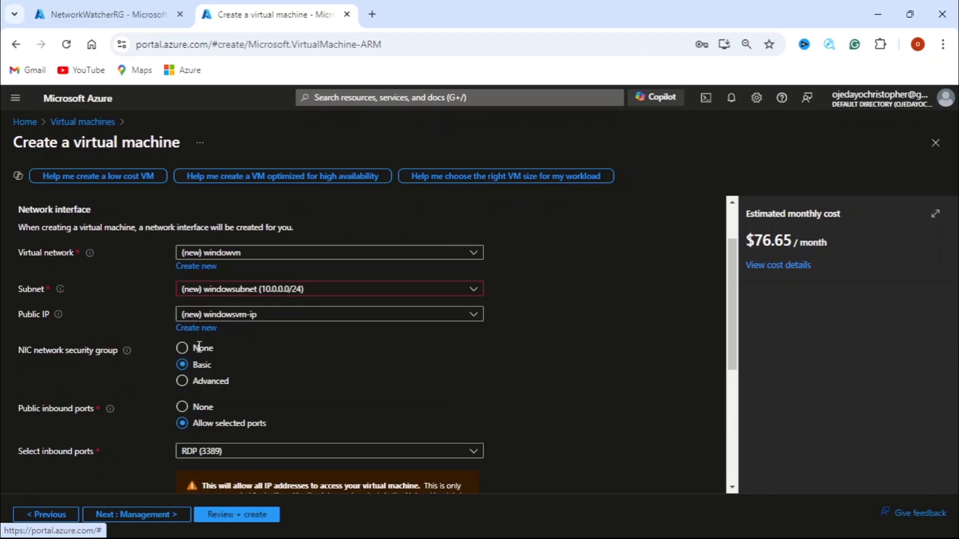
{"action": "scroll", "coordinate": [586, 333], "scroll_direction": "down", "scroll_amount": 1}
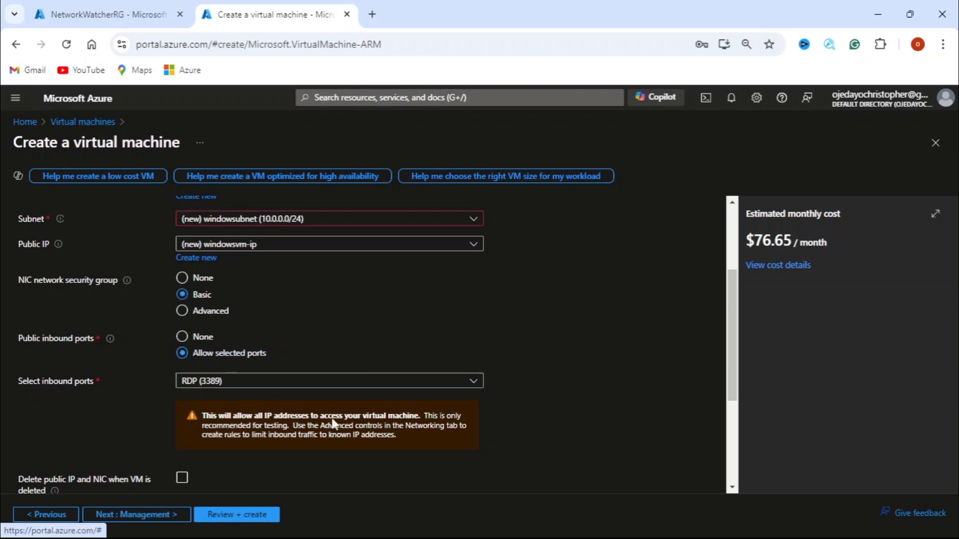
{"action": "scroll", "coordinate": [545, 349], "scroll_direction": "down", "scroll_amount": 3}
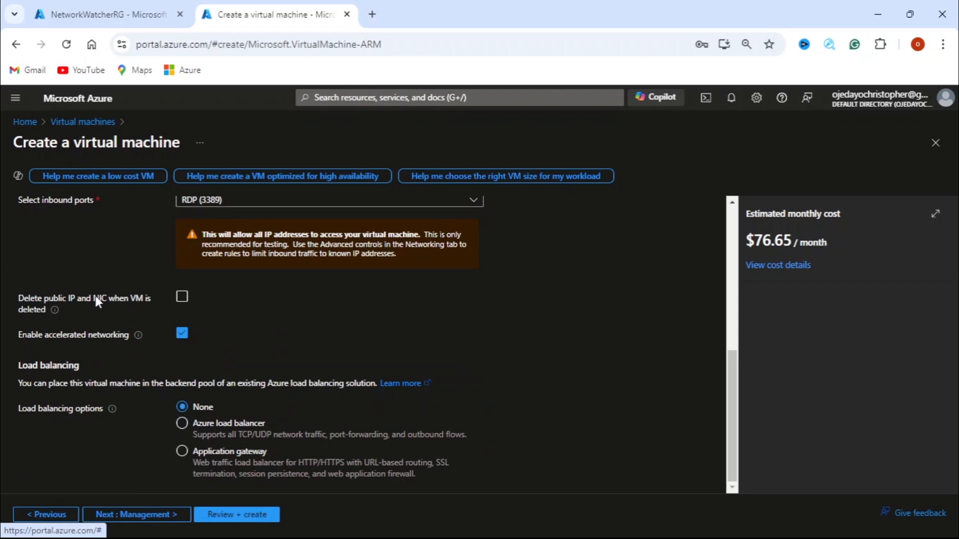
{"action": "left_click", "coordinate": [182, 296]}
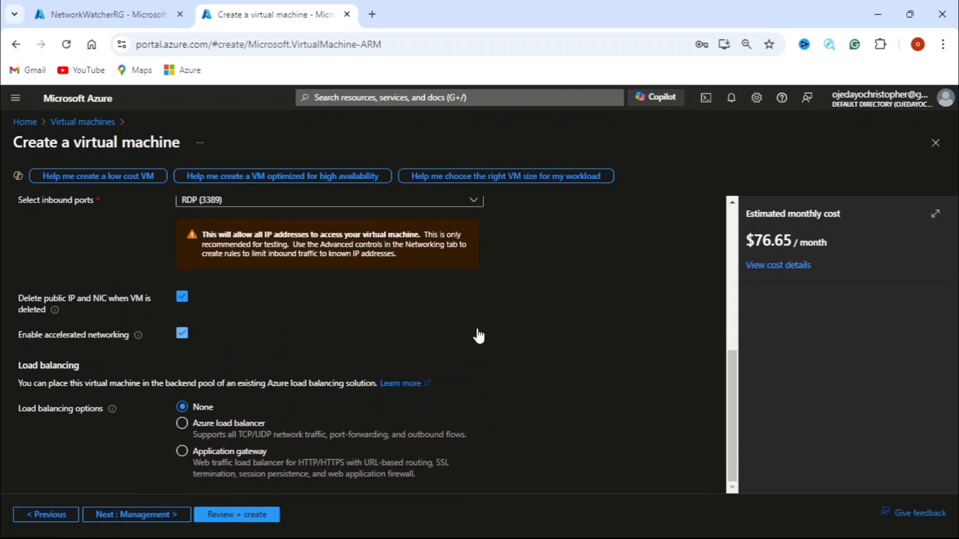
Proceed through the management, monitoring, advanced and tags settings with their defaults to the final review.
{"action": "left_click", "coordinate": [144, 520]}
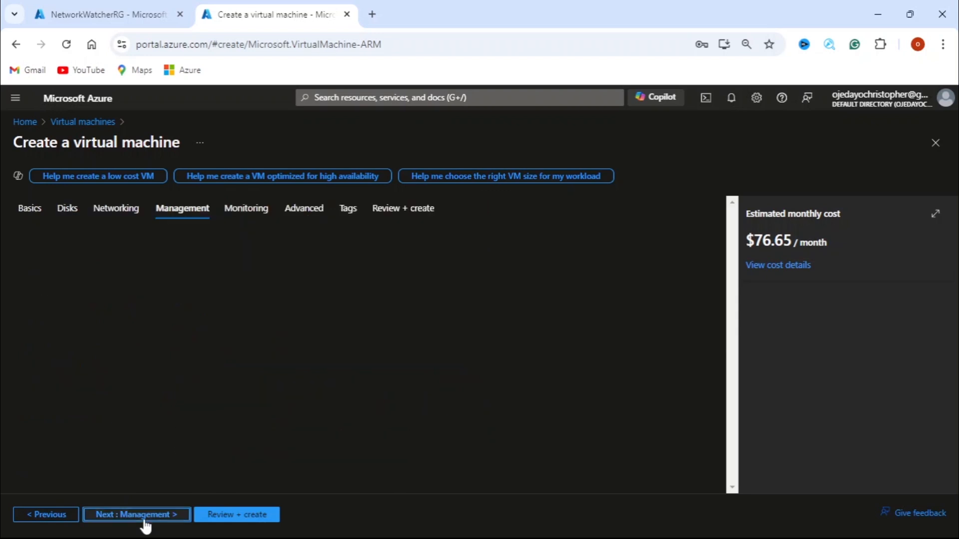
{"action": "scroll", "coordinate": [270, 425], "scroll_direction": "down", "scroll_amount": 3}
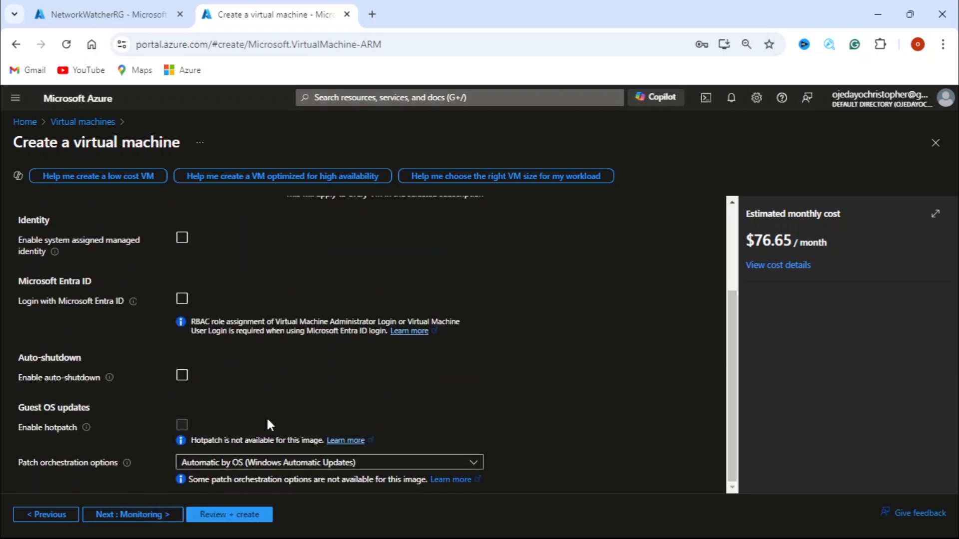
{"action": "left_click", "coordinate": [139, 519]}
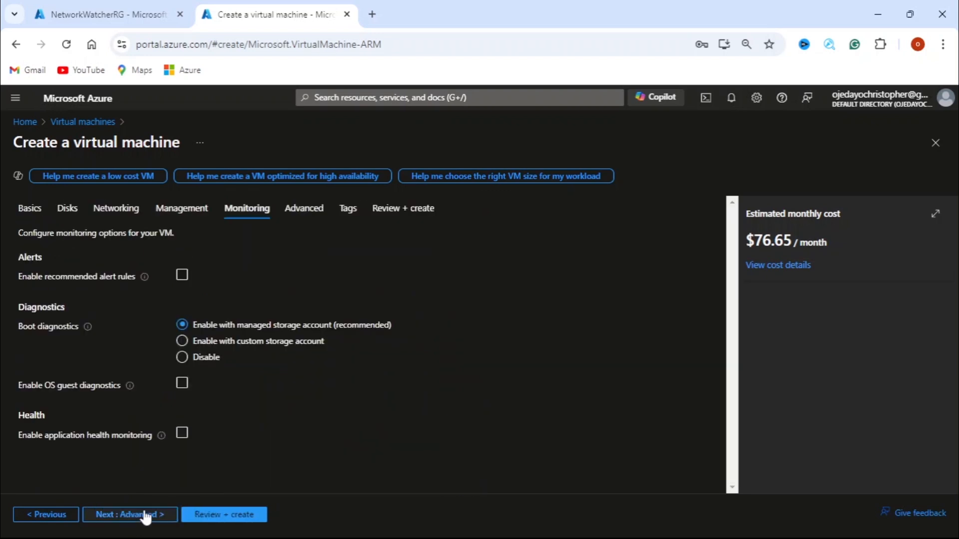
{"action": "left_click", "coordinate": [127, 516]}
{"action": "scroll", "coordinate": [314, 334], "scroll_direction": "down", "scroll_amount": 10}
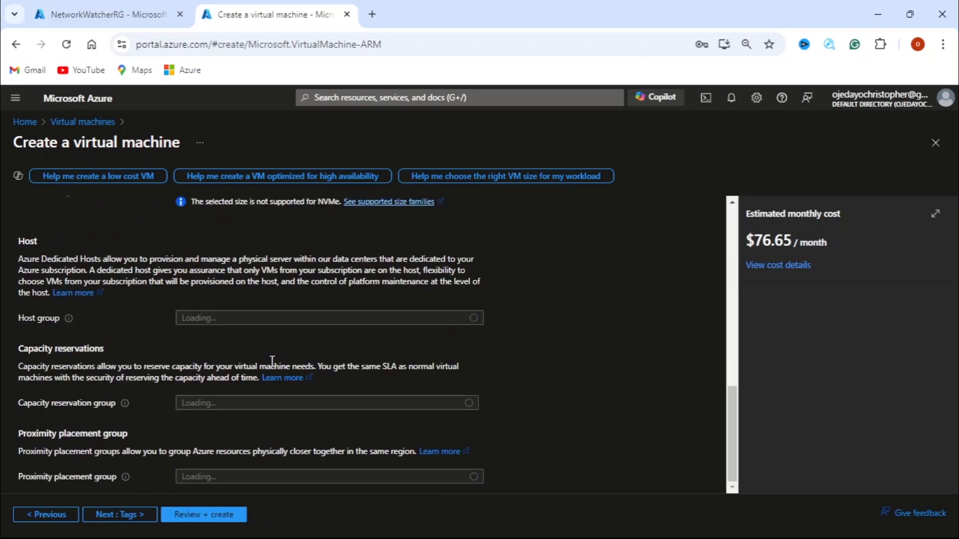
{"action": "left_click", "coordinate": [128, 516]}
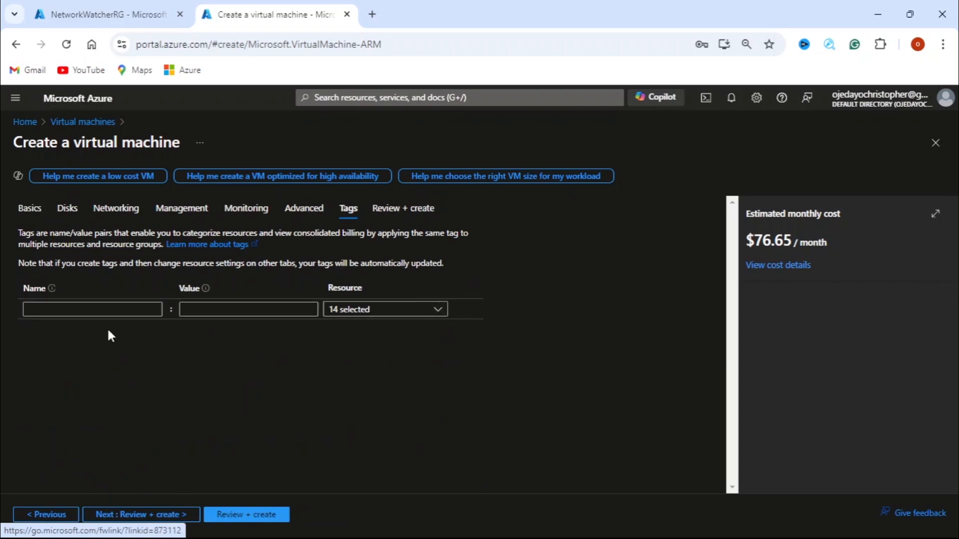
{"action": "left_click", "coordinate": [141, 516]}
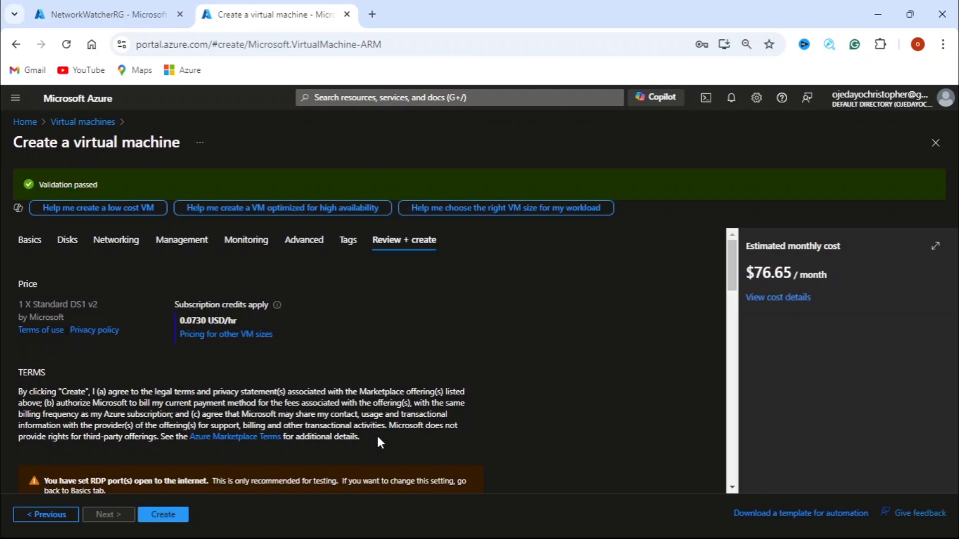
Review the configuration summary and create the virtual machine.
{"action": "scroll", "coordinate": [472, 406], "scroll_direction": "down", "scroll_amount": 10}
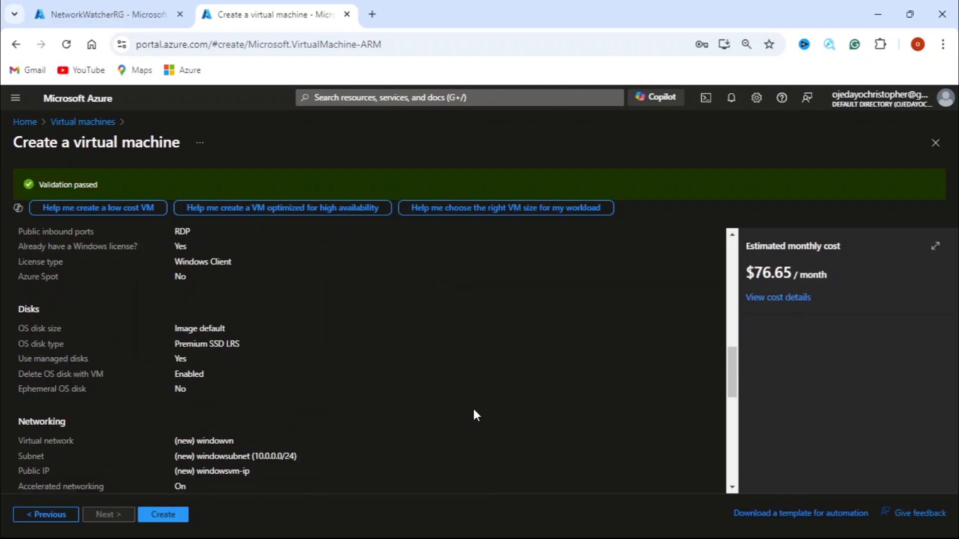
{"action": "scroll", "coordinate": [476, 415], "scroll_direction": "down", "scroll_amount": 4}
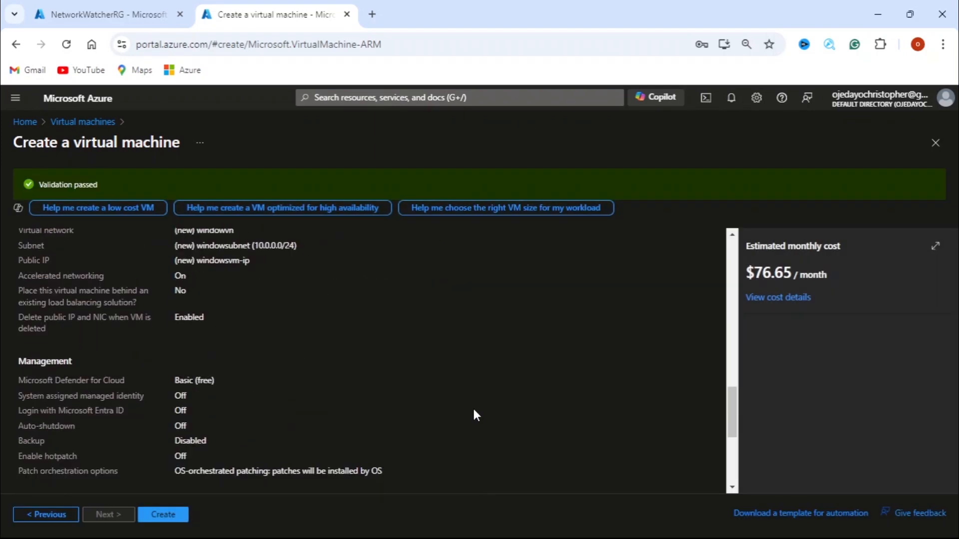
{"action": "left_click", "coordinate": [169, 514]}
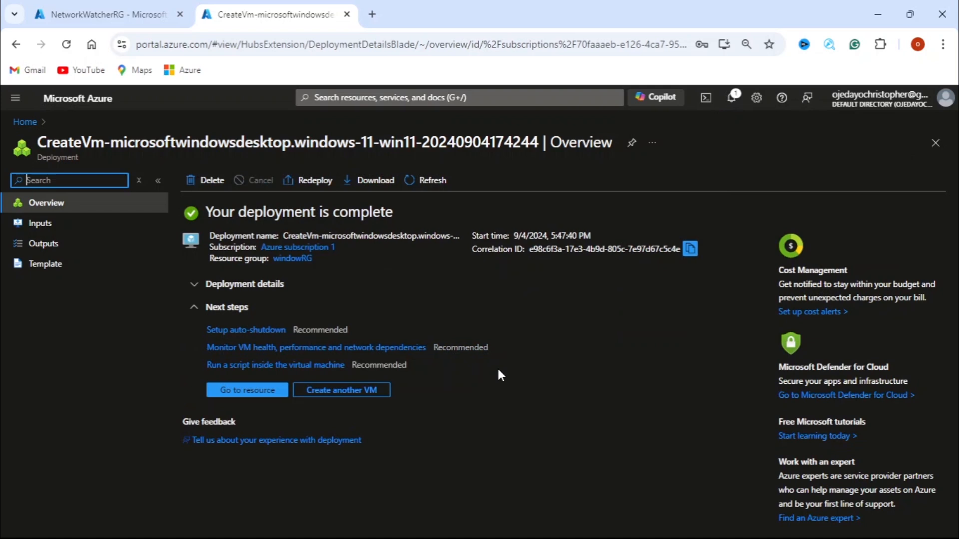
Open the deployed windowsvm resource, reload its page, and examine its overview details and available settings.
{"action": "left_click", "coordinate": [224, 399]}
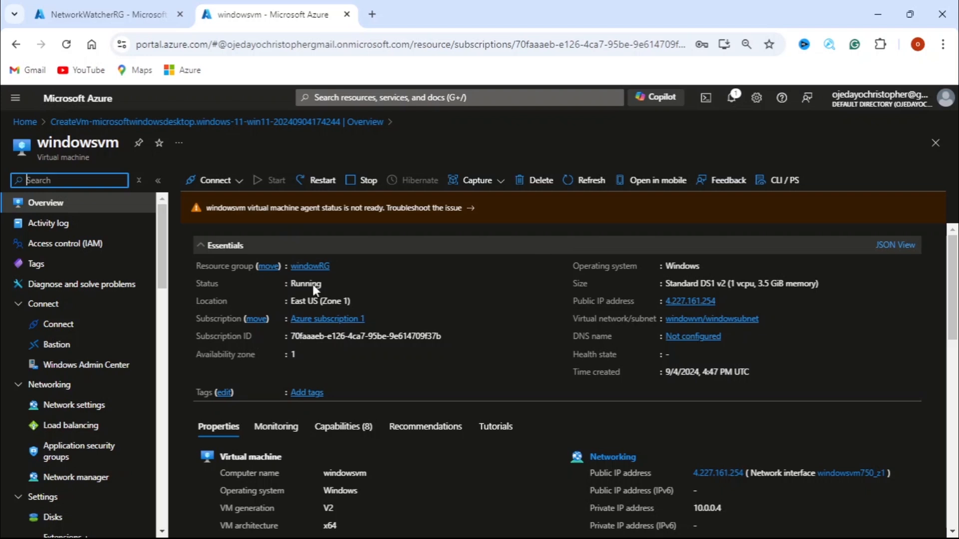
{"action": "left_click", "coordinate": [58, 49]}
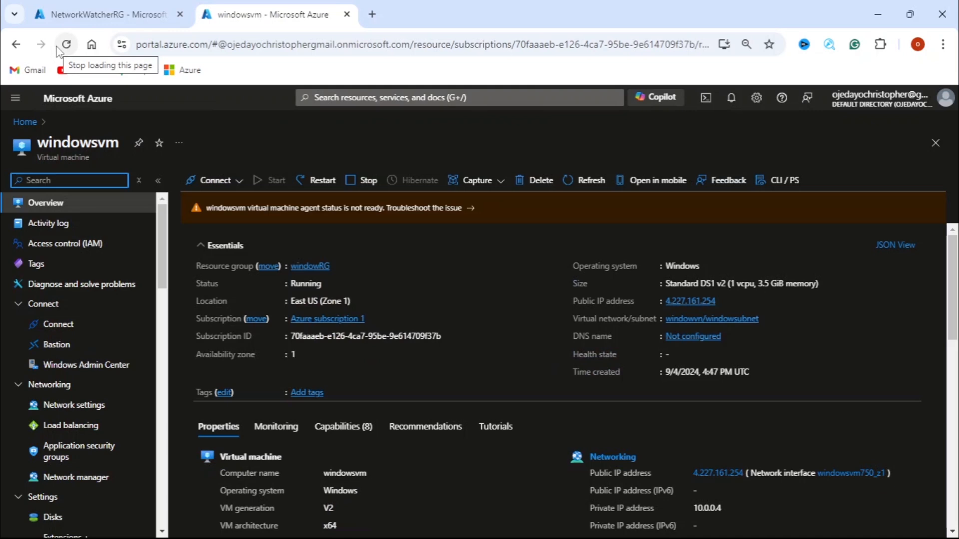
{"action": "mouse_move", "coordinate": [687, 303]}
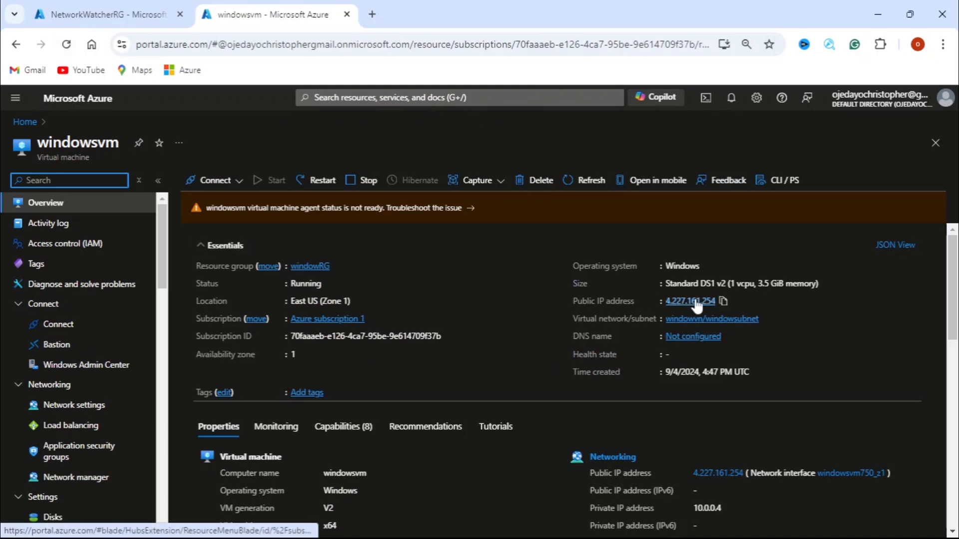
{"action": "scroll", "coordinate": [112, 422], "scroll_direction": "down", "scroll_amount": 7}
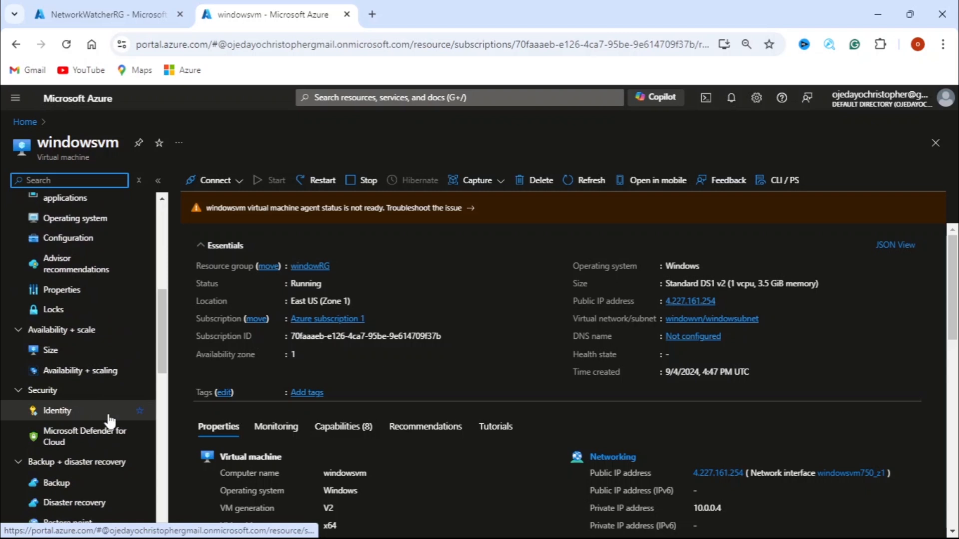
Look through the virtual machine's remaining settings and open its Reset password page.
{"action": "scroll", "coordinate": [108, 419], "scroll_direction": "down", "scroll_amount": 10}
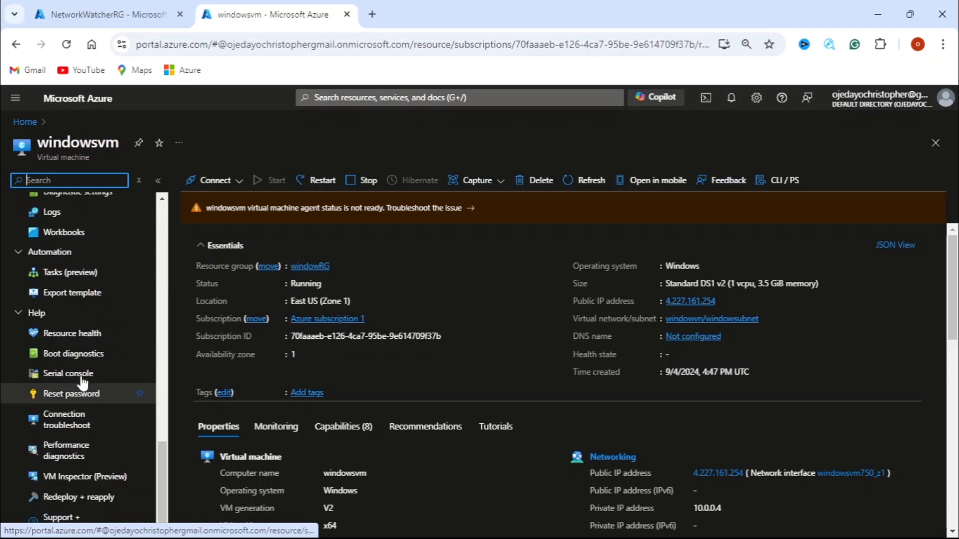
{"action": "scroll", "coordinate": [82, 336], "scroll_direction": "up", "scroll_amount": 4}
{"action": "scroll", "coordinate": [87, 334], "scroll_direction": "down", "scroll_amount": 4}
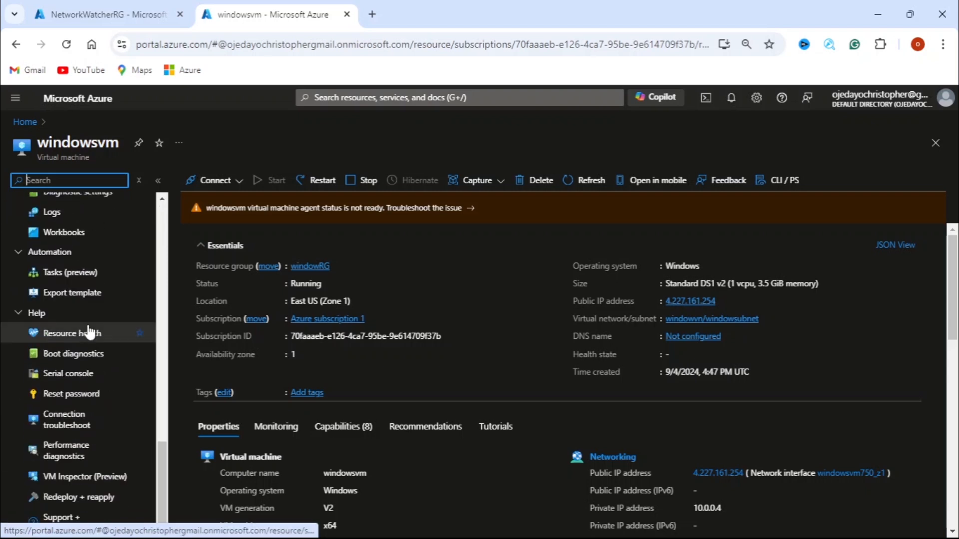
{"action": "left_click", "coordinate": [89, 401]}
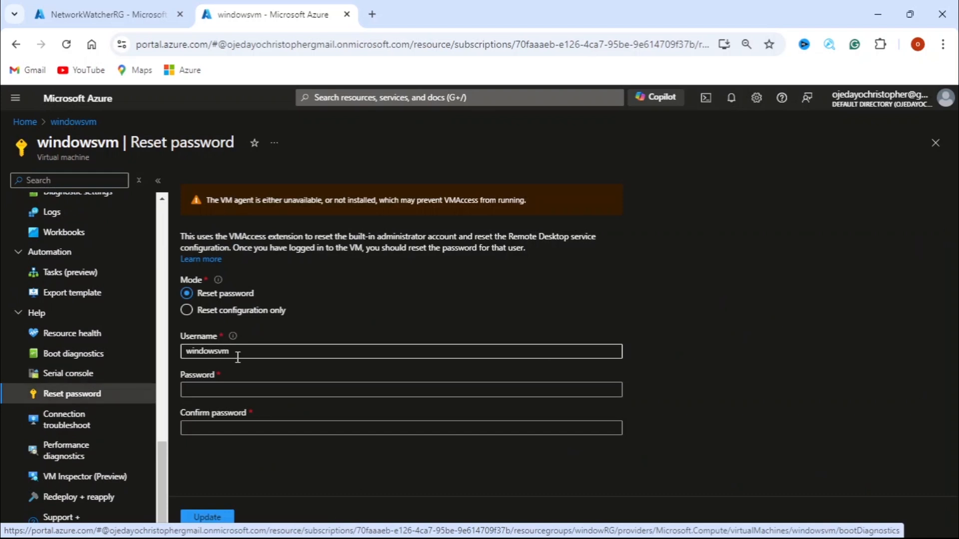
Search the local computer for rdp and open Remote Desktop Connection.
{"action": "mouse_move", "coordinate": [333, 510]}
{"action": "left_click", "coordinate": [387, 522]}
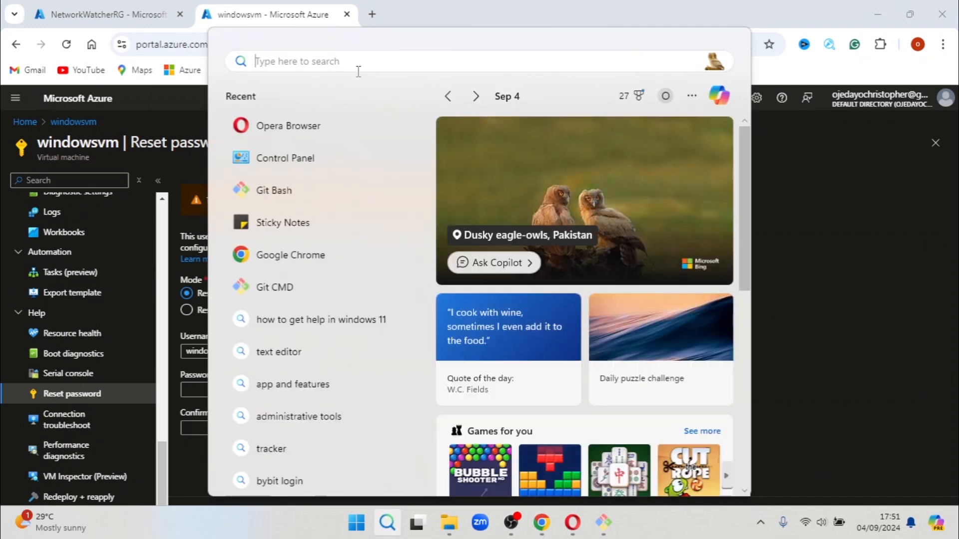
{"action": "type", "text": "rdp"}
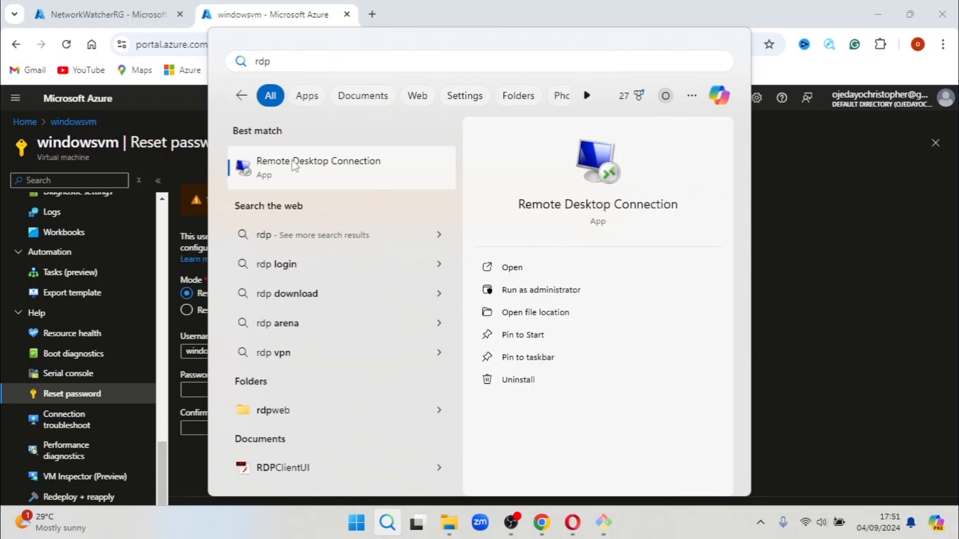
{"action": "left_click", "coordinate": [292, 163]}
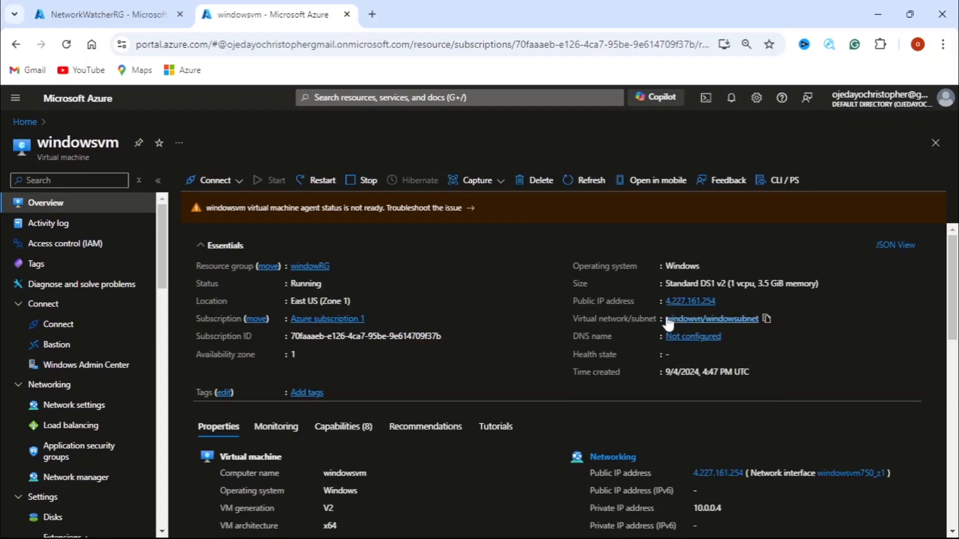
Copy windowsvm's public IP address from its overview and start a remote desktop connection to 4.227.161.254.
{"action": "left_click", "coordinate": [723, 301]}
{"action": "left_click", "coordinate": [620, 523]}
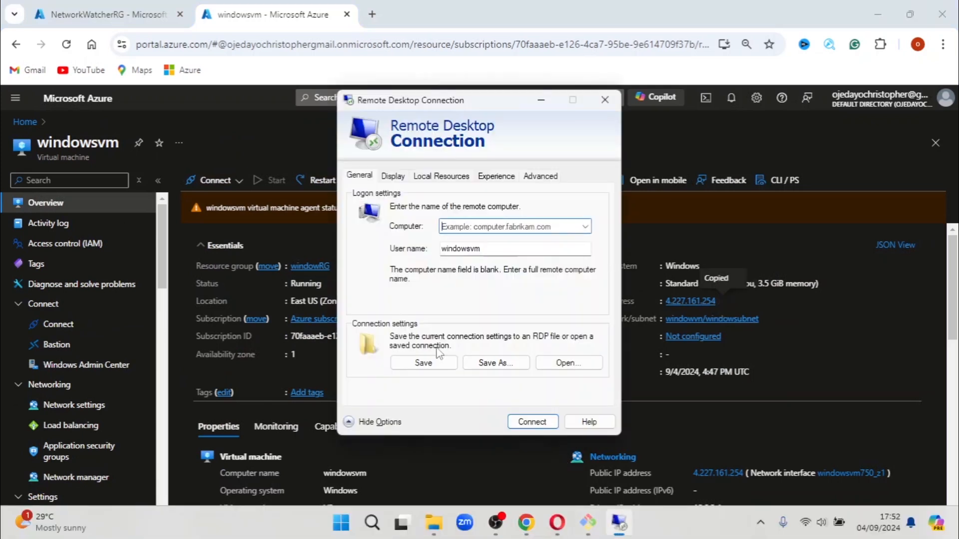
{"action": "left_click", "coordinate": [478, 229]}
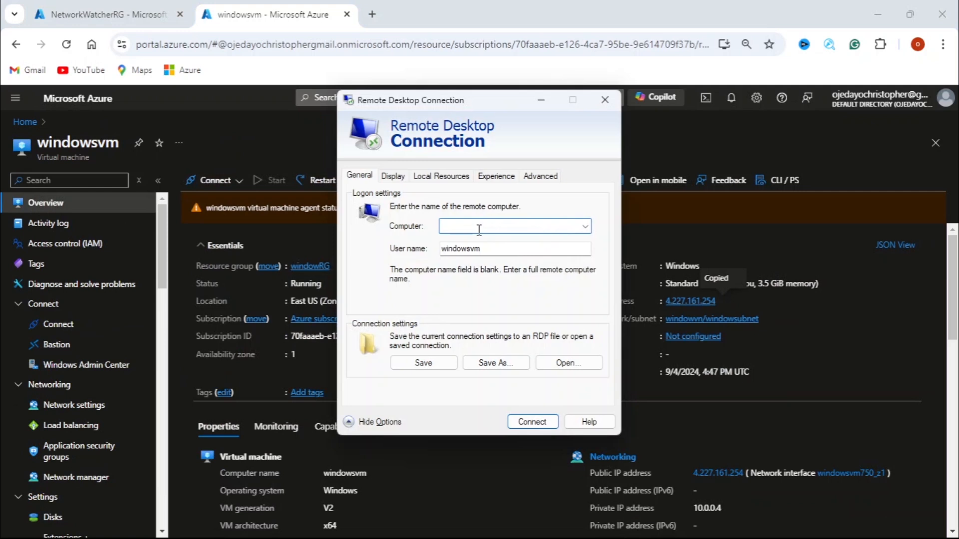
{"action": "key", "text": "ctrl+v"}
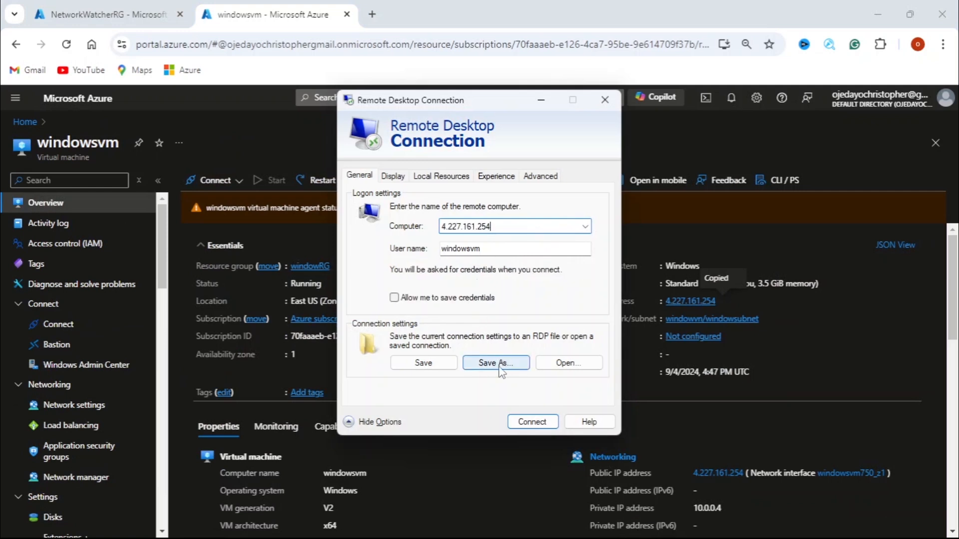
{"action": "left_click", "coordinate": [530, 424]}
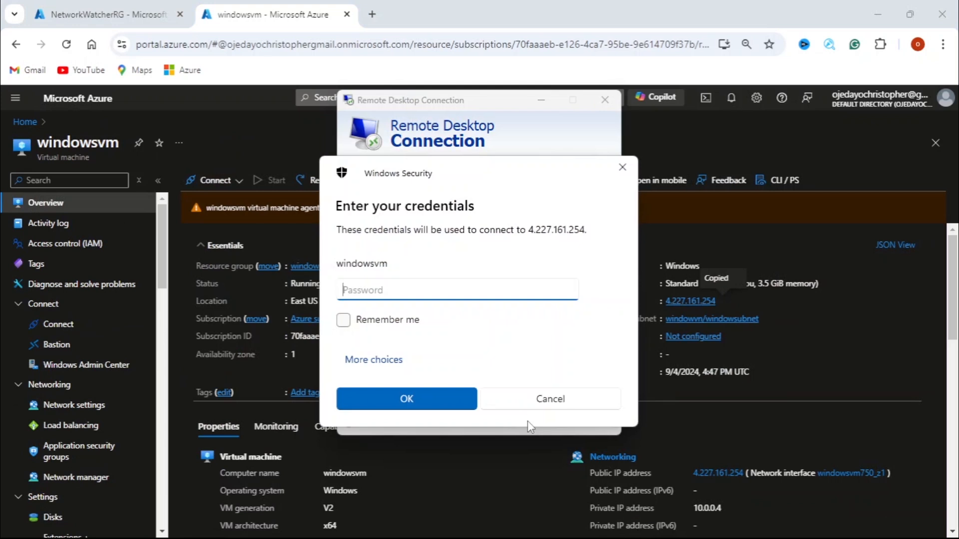
{"action": "type", "text": "••••••••••"}
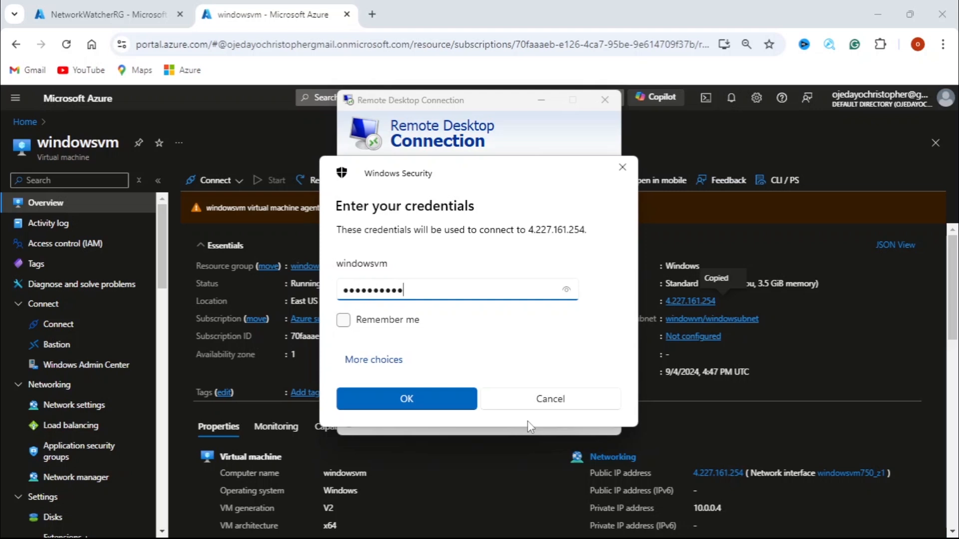
{"action": "key", "text": "BackSpace"}
{"action": "key", "text": "BackSpace"}
{"action": "key", "text": "BackSpace"}
{"action": "key", "text": "BackSpace"}
{"action": "key", "text": "BackSpace"}
{"action": "key", "text": "BackSpace"}
{"action": "key", "text": "BackSpace"}
{"action": "key", "text": "BackSpace"}
{"action": "key", "text": "BackSpace"}
{"action": "key", "text": "BackSpace"}
{"action": "key", "text": "BackSpace"}
{"action": "key", "text": "BackSpace"}
Enter the windowsvm account password and connect despite the untrusted certificate.
{"action": "type", "text": "•••••••••••"}
{"action": "left_click", "coordinate": [398, 411]}
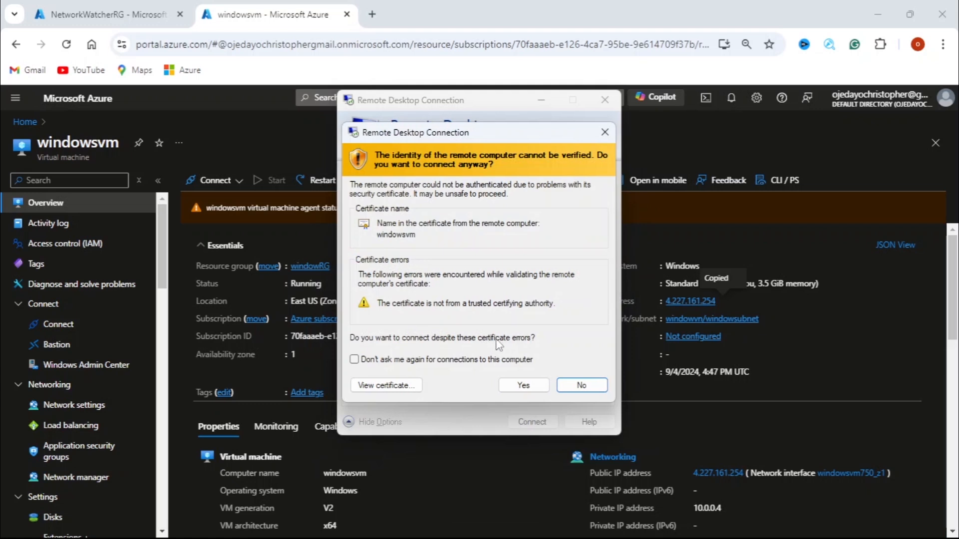
{"action": "left_click", "coordinate": [524, 386]}
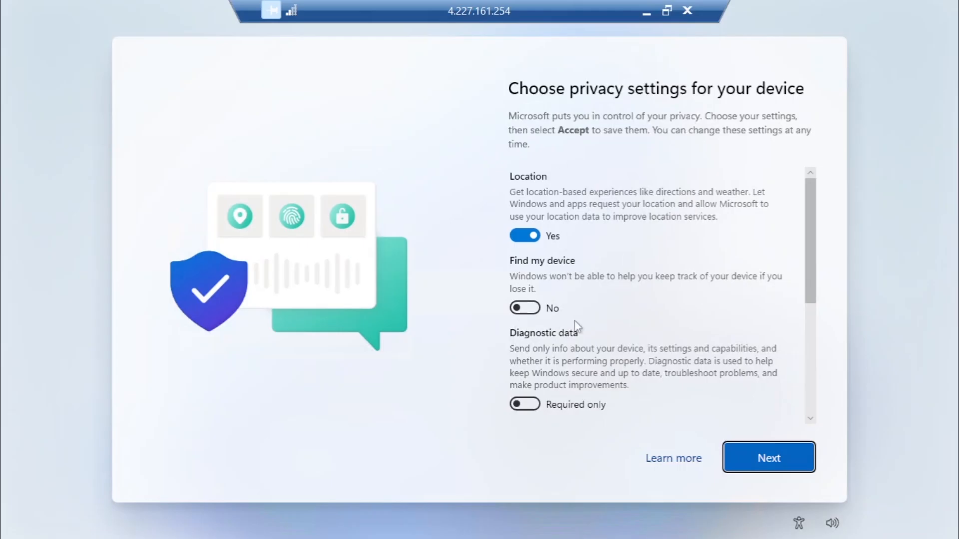
Accept the default device privacy settings on the remote Windows machine.
{"action": "left_click", "coordinate": [754, 460]}
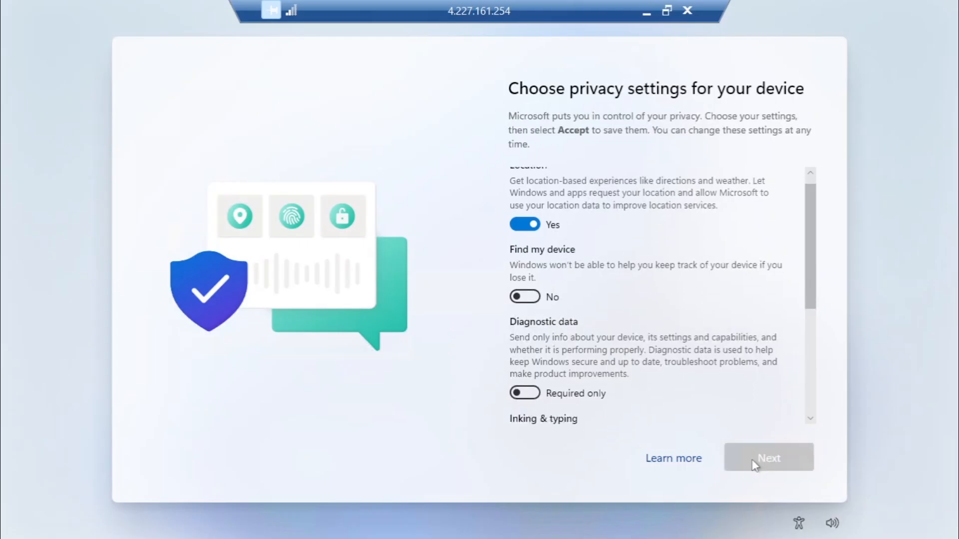
{"action": "left_click", "coordinate": [754, 461]}
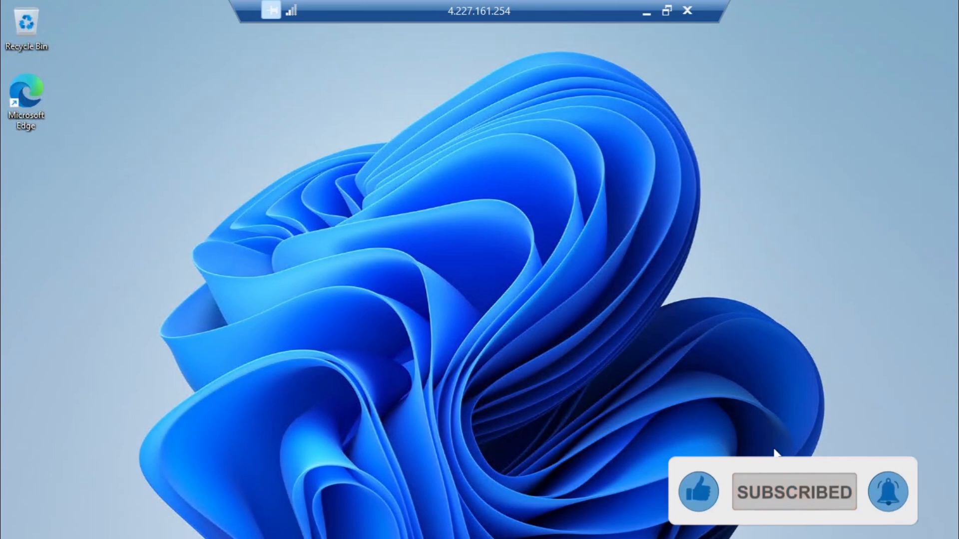
Try to capture a rectangular snip of the remote desktop with Snipping Tool, and close the tool.
{"action": "key", "text": "super"}
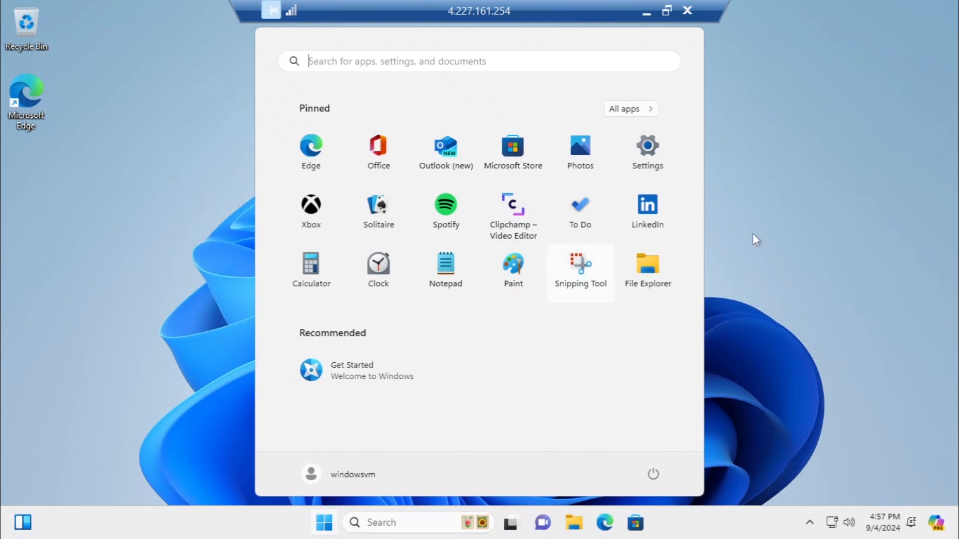
{"action": "left_click", "coordinate": [582, 265]}
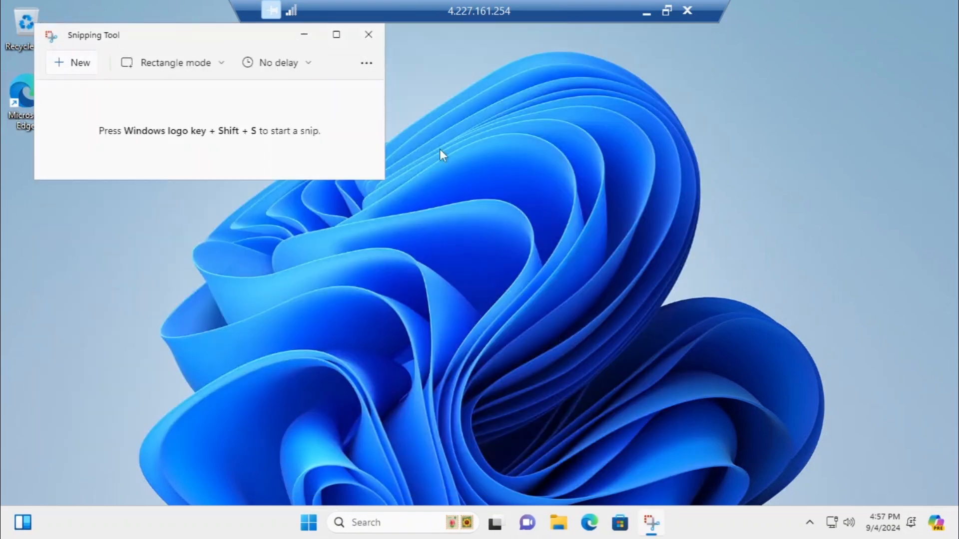
{"action": "left_click", "coordinate": [80, 62]}
{"action": "left_click_drag", "start_coordinate": [108, 57], "coordinate": [875, 471]}
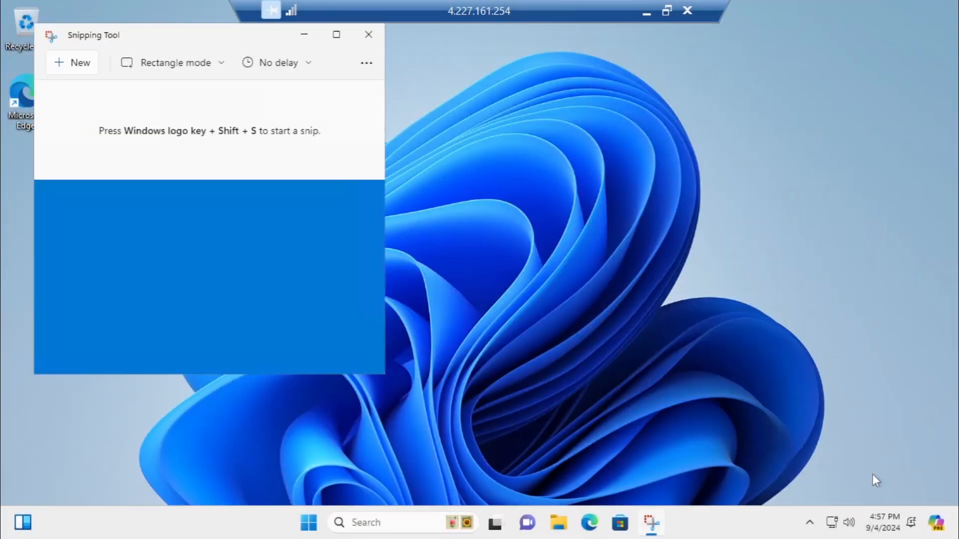
{"action": "left_click", "coordinate": [369, 36]}
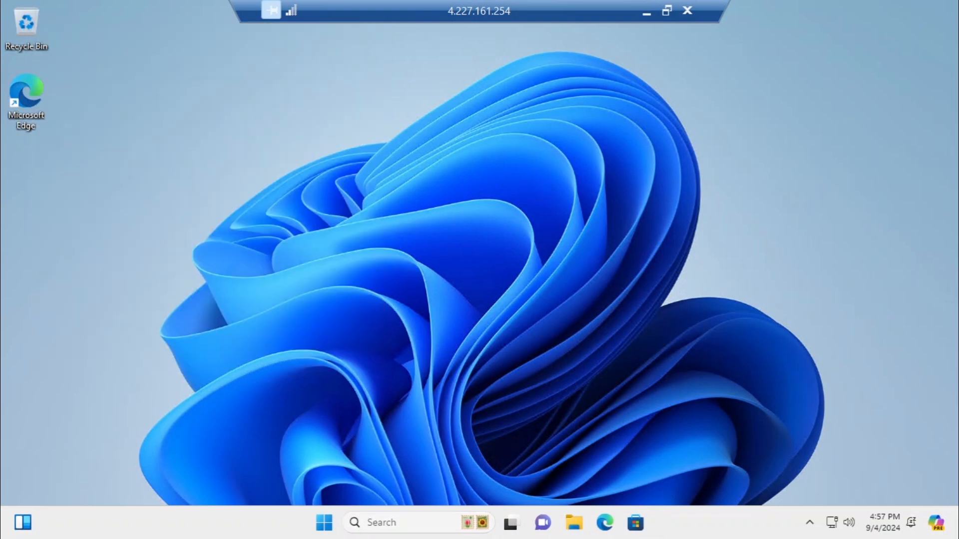
Open File Explorer on the remote machine and view its Home folders and the pinned apps.
{"action": "left_click", "coordinate": [326, 524]}
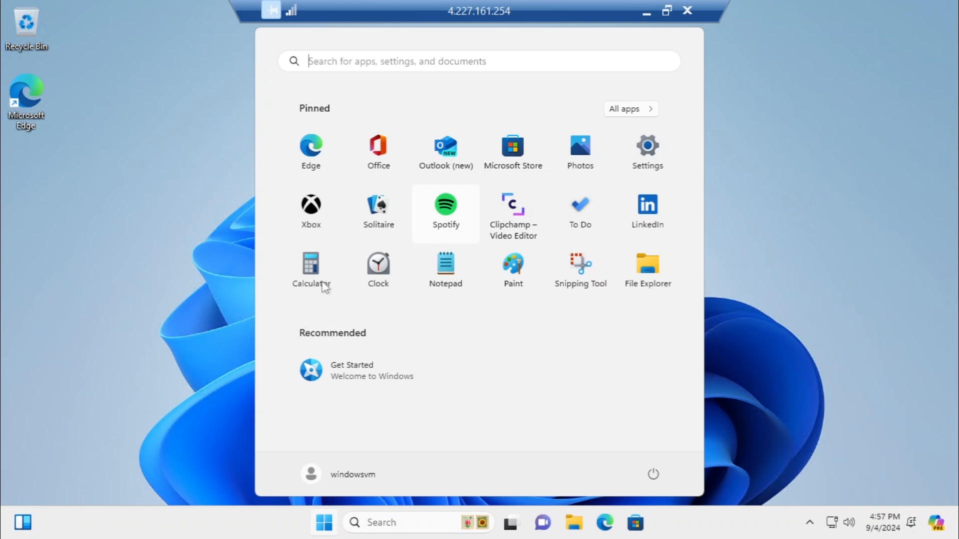
{"action": "left_click", "coordinate": [651, 277]}
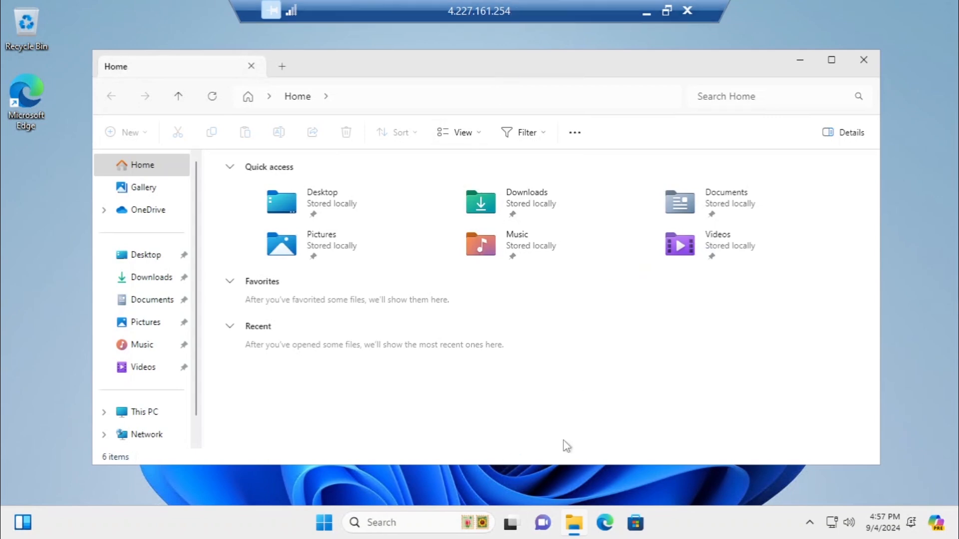
{"action": "key", "text": "super"}
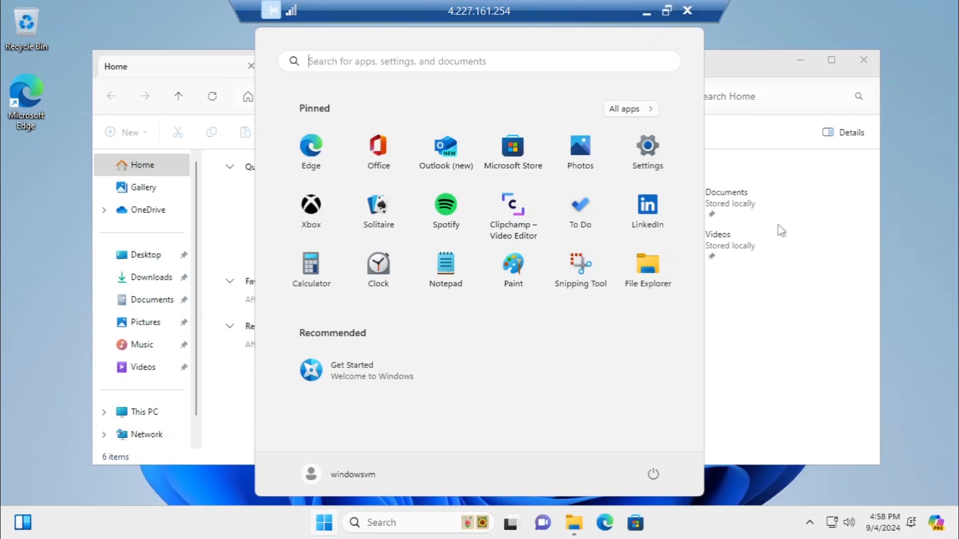
Disconnect the remote desktop session and refresh the windowsvm overview in the Azure portal.
{"action": "left_click", "coordinate": [667, 10]}
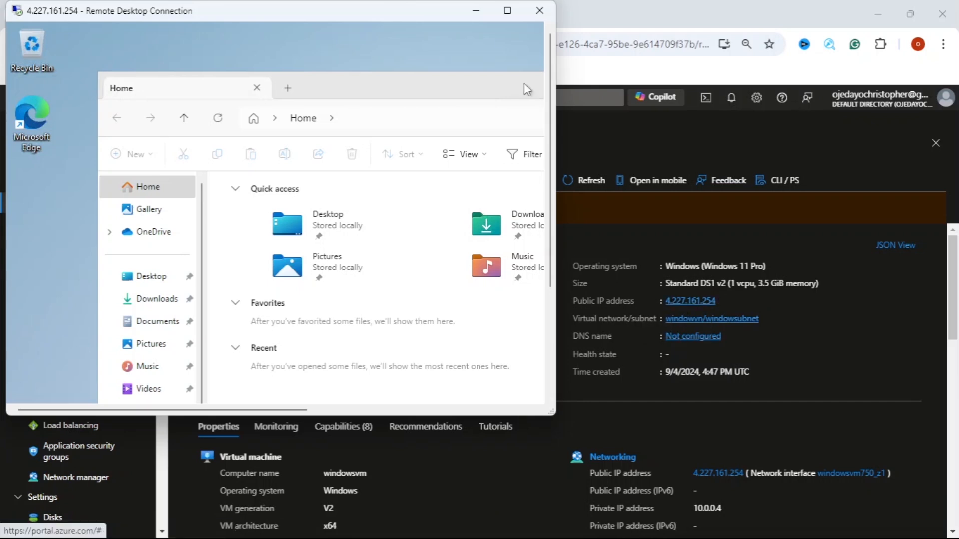
{"action": "left_click", "coordinate": [508, 11]}
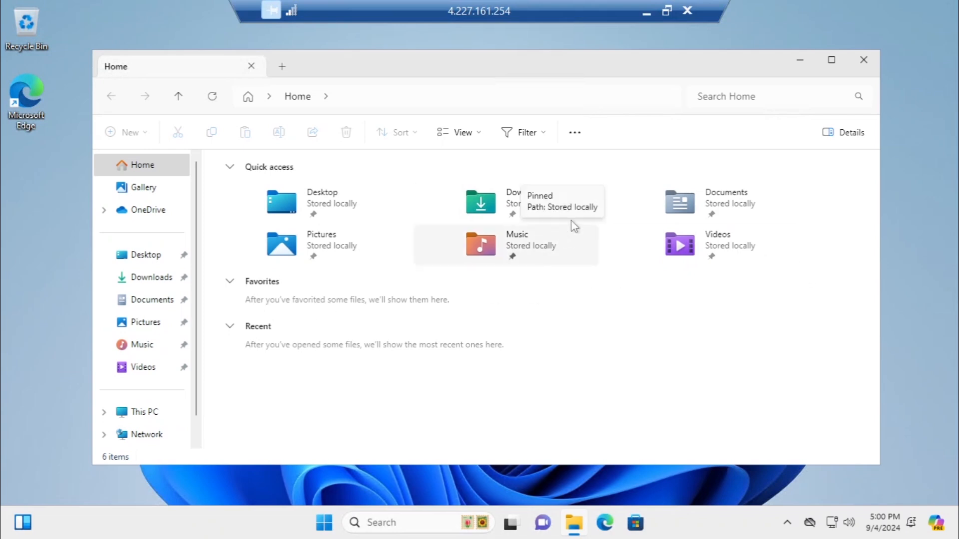
{"action": "left_click", "coordinate": [667, 11]}
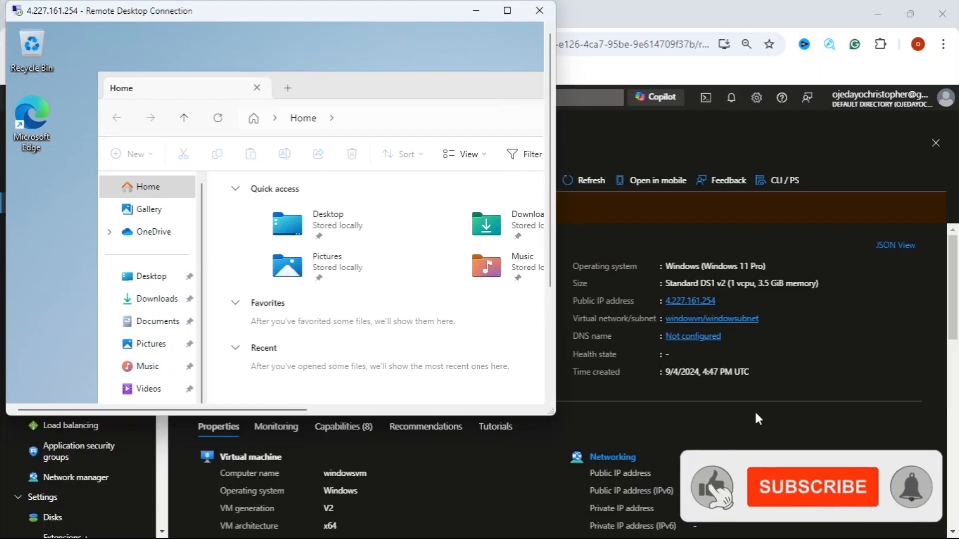
{"action": "left_click", "coordinate": [536, 18]}
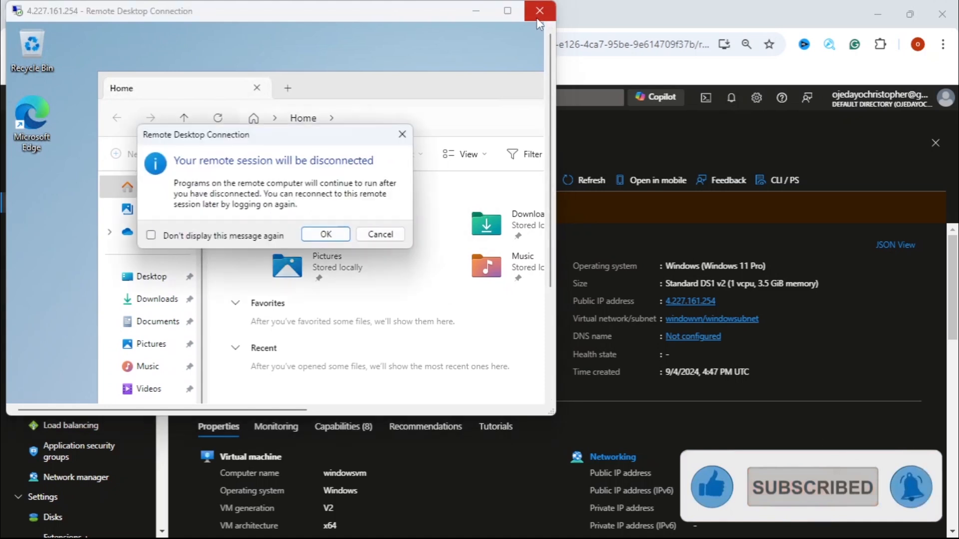
{"action": "left_click", "coordinate": [334, 238]}
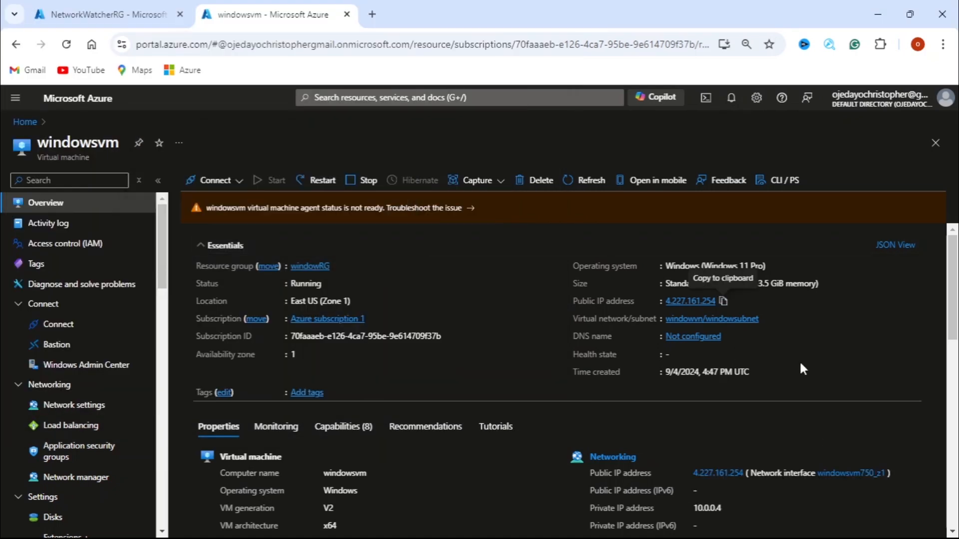
{"action": "left_click", "coordinate": [593, 189]}
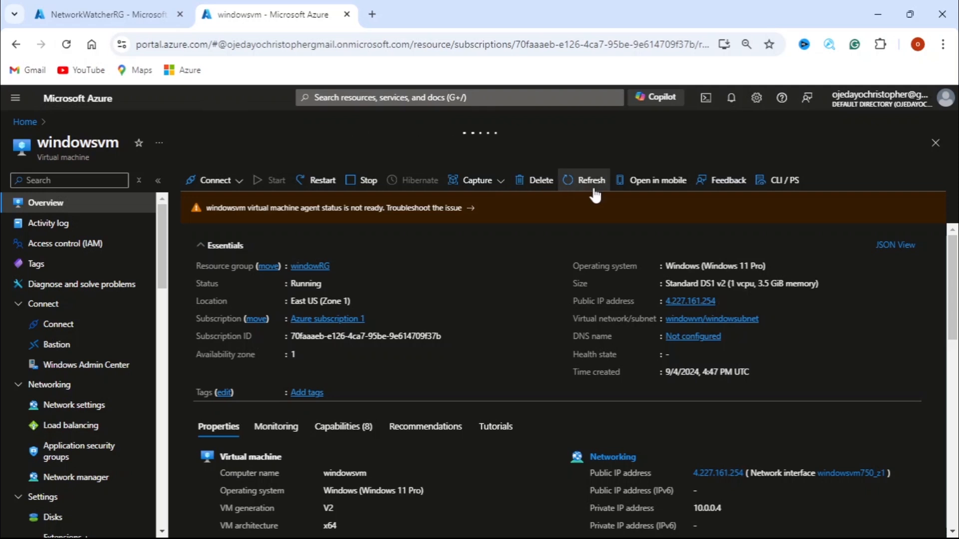